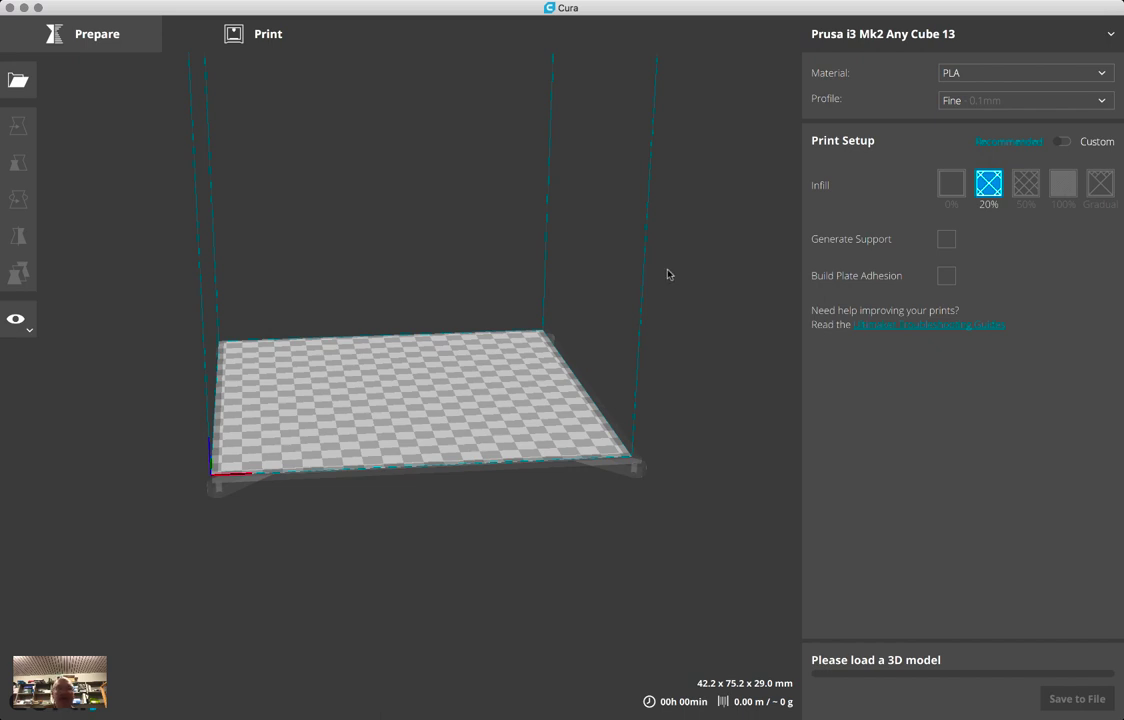
Add a new Prusa i3 Mk2 printer from the Other category in Cura's printer preferences.
{"action": "left_click", "coordinate": [50, 0]}
{"action": "mouse_move", "coordinate": [20, 0]}
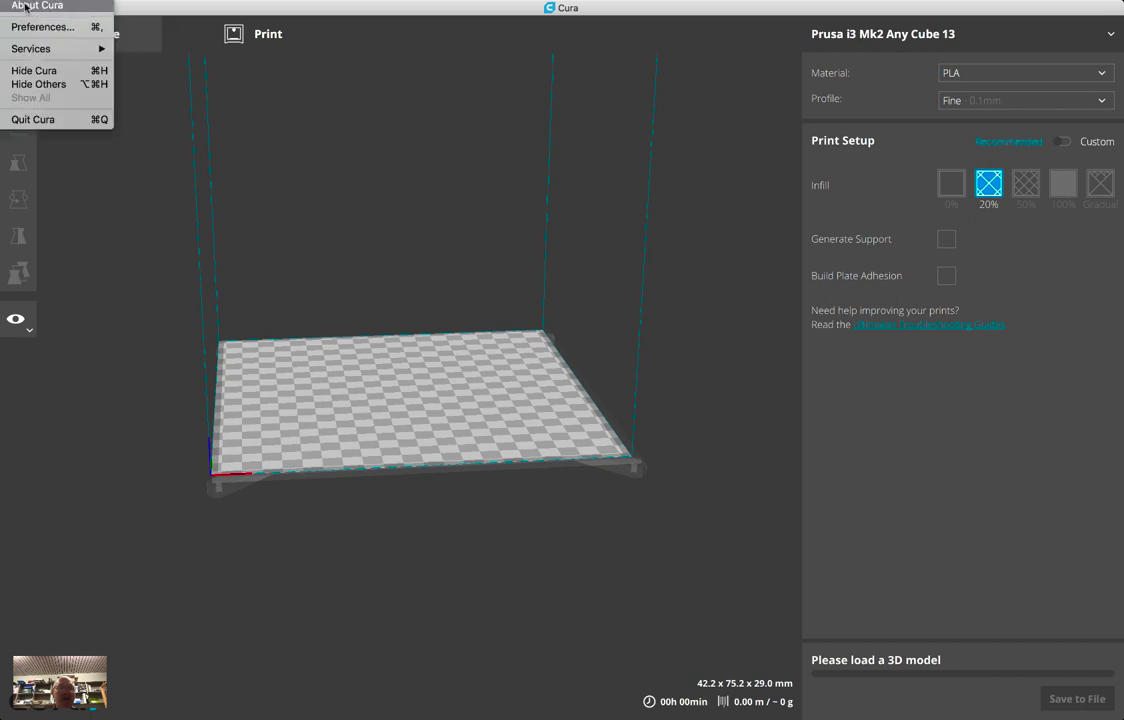
{"action": "left_click", "coordinate": [27, 26]}
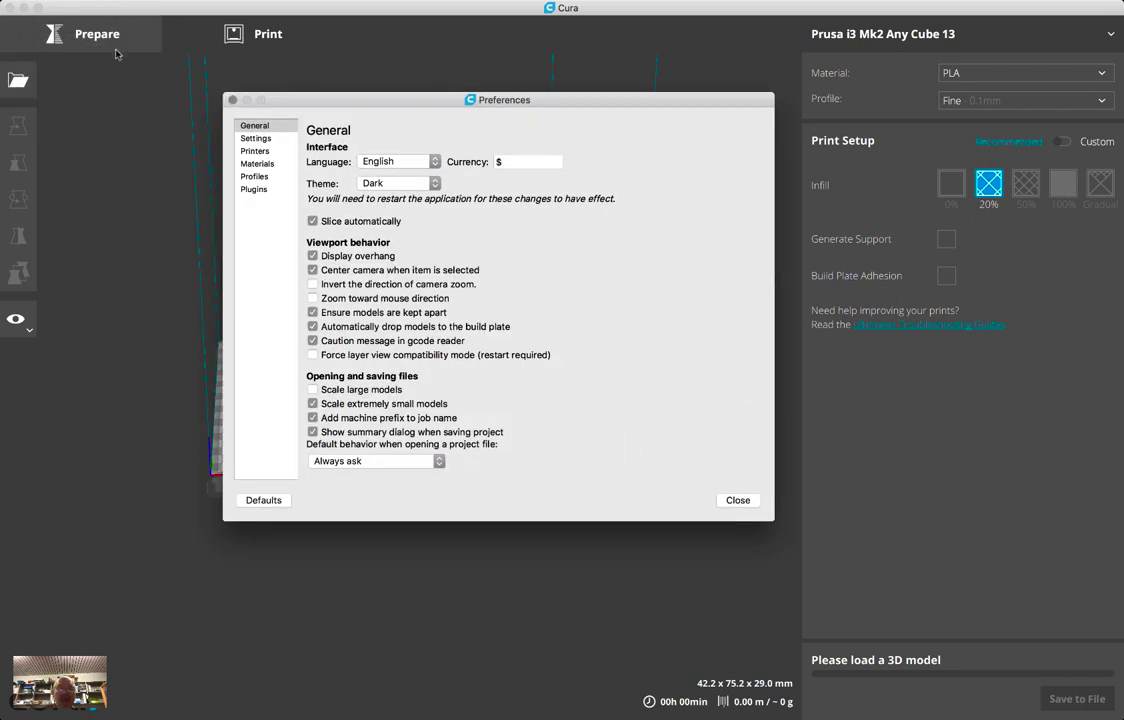
{"action": "left_click", "coordinate": [254, 151]}
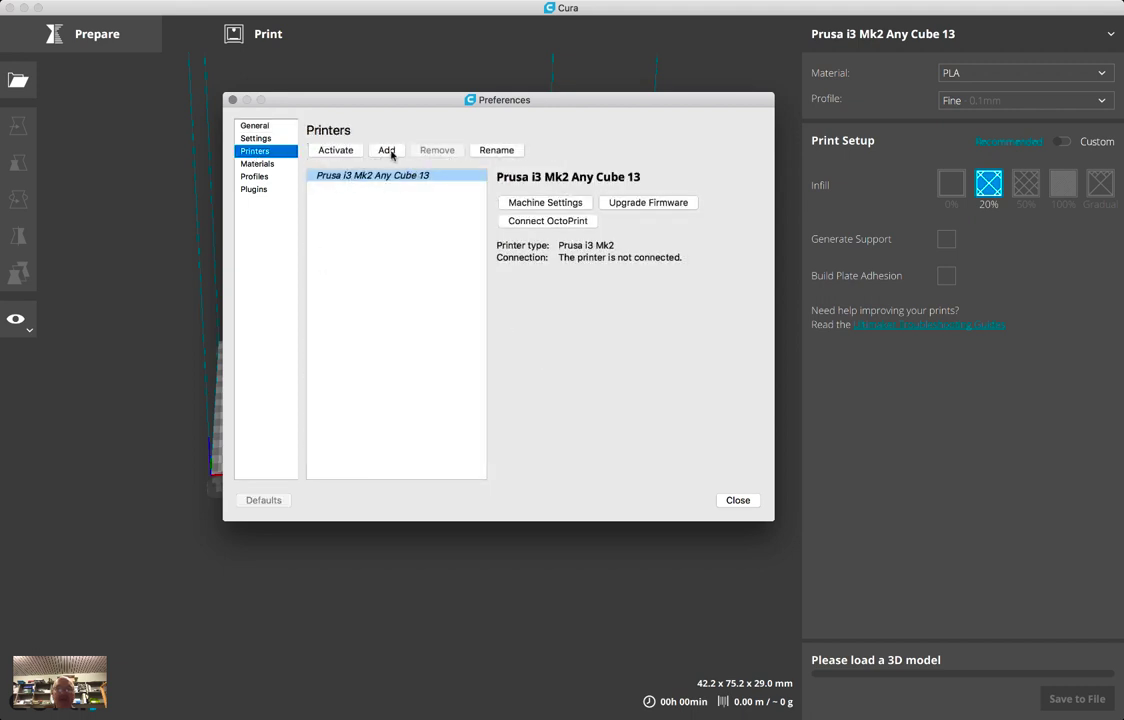
{"action": "left_click", "coordinate": [386, 150]}
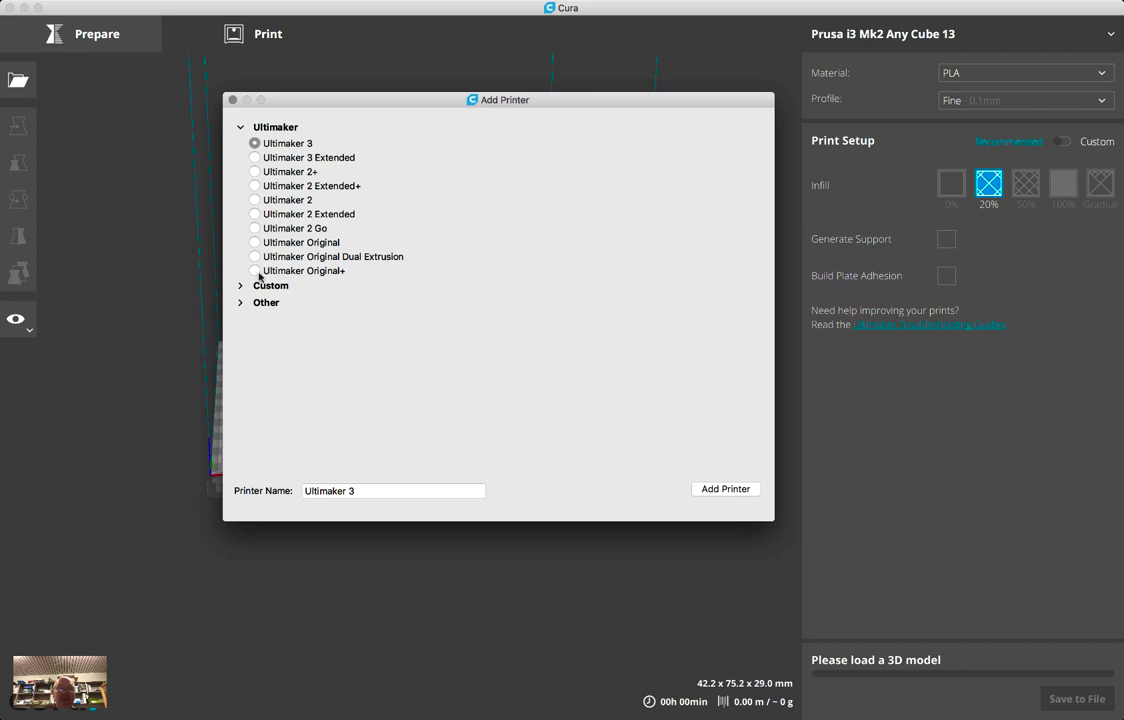
{"action": "left_click", "coordinate": [240, 305]}
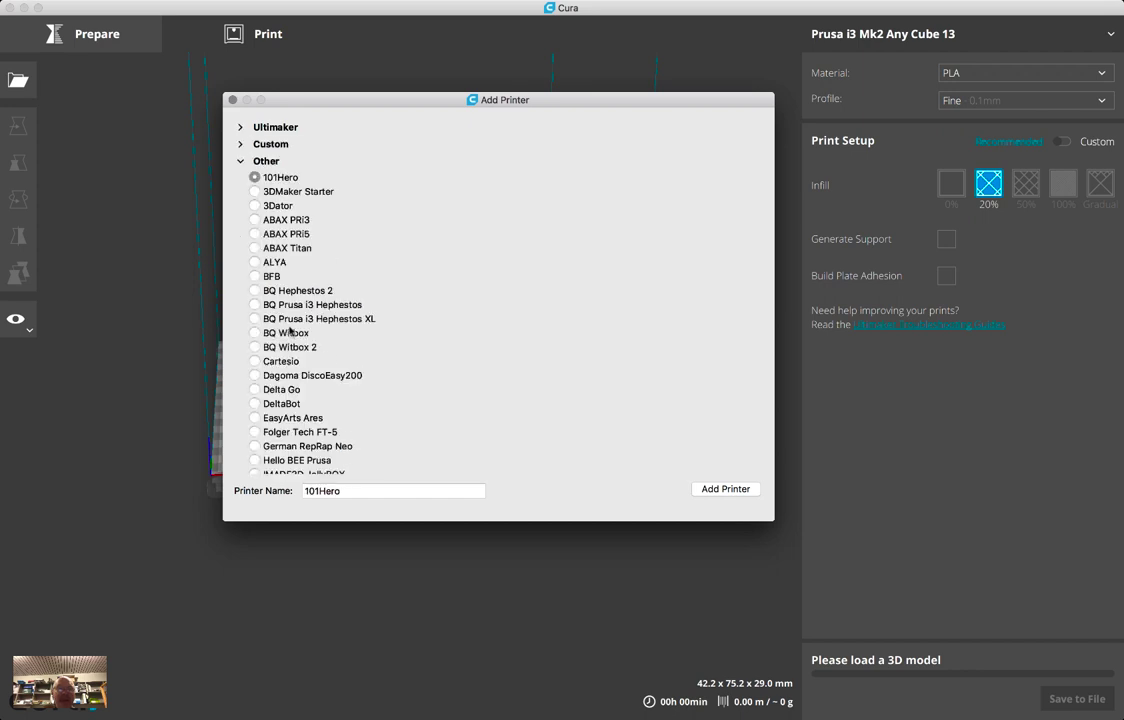
{"action": "scroll", "coordinate": [289, 325], "scroll_direction": "down", "scroll_amount": 10}
{"action": "scroll", "coordinate": [289, 330], "scroll_direction": "down", "scroll_amount": 5}
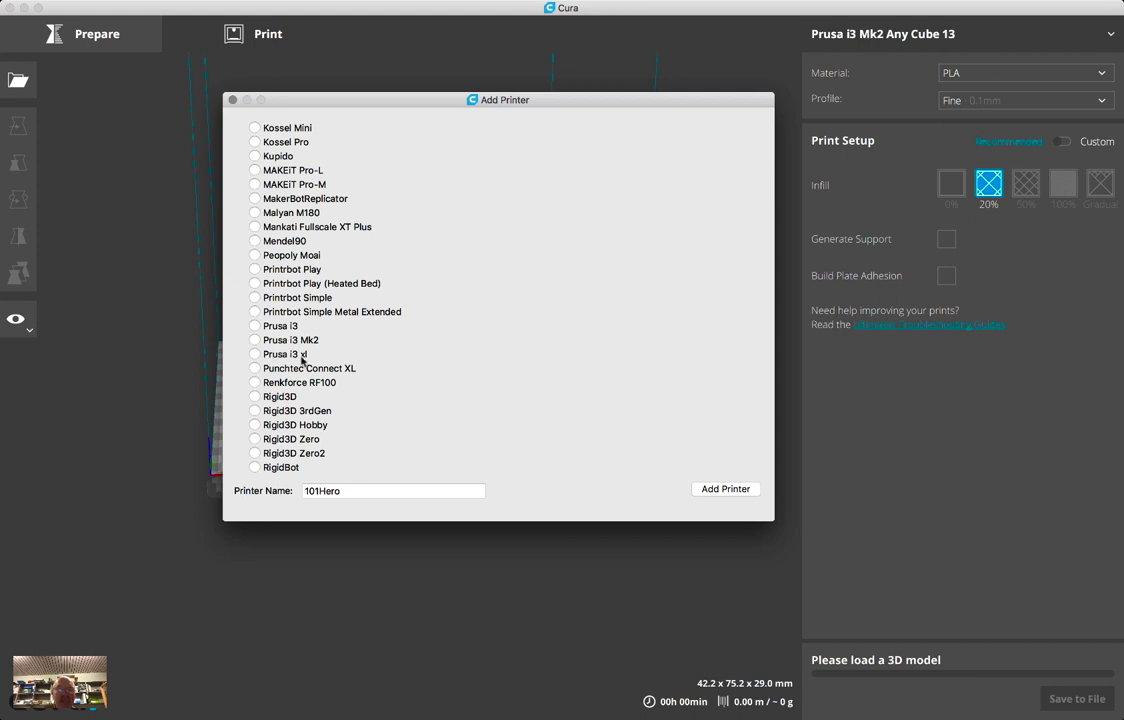
{"action": "left_click", "coordinate": [257, 341]}
{"action": "left_click", "coordinate": [744, 491]}
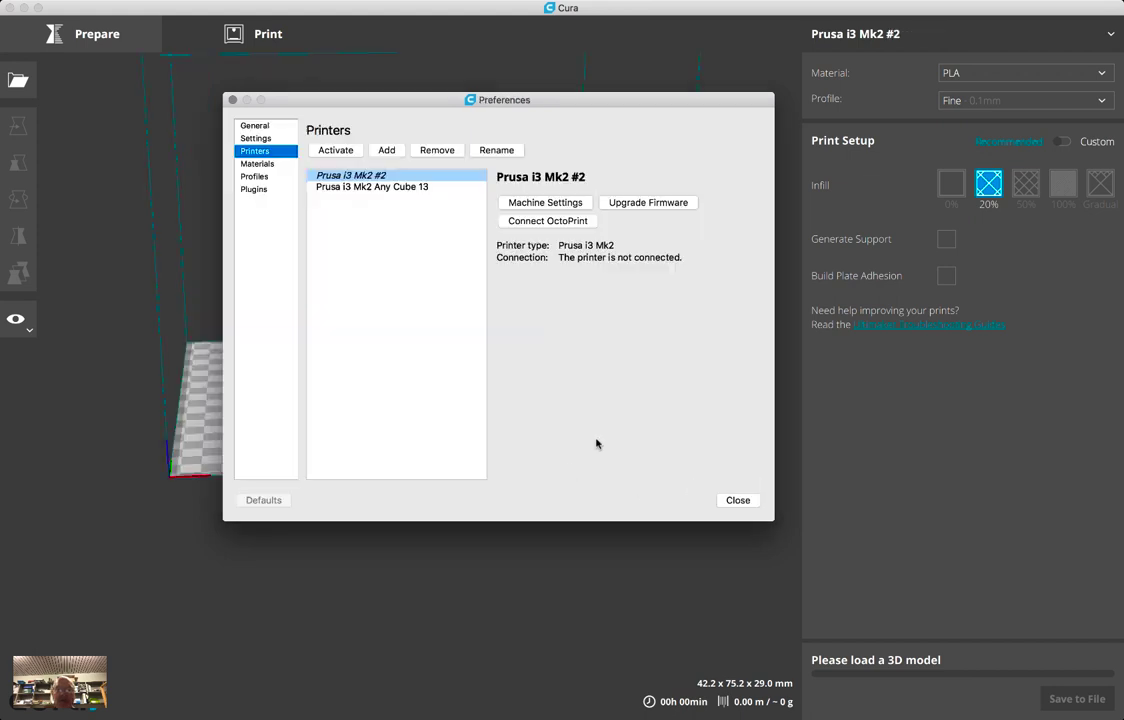
Rename the new printer to 'Prusa i3 AnyCube'.
{"action": "left_click", "coordinate": [497, 150]}
{"action": "left_click_drag", "start_coordinate": [445, 282], "coordinate": [522, 282]}
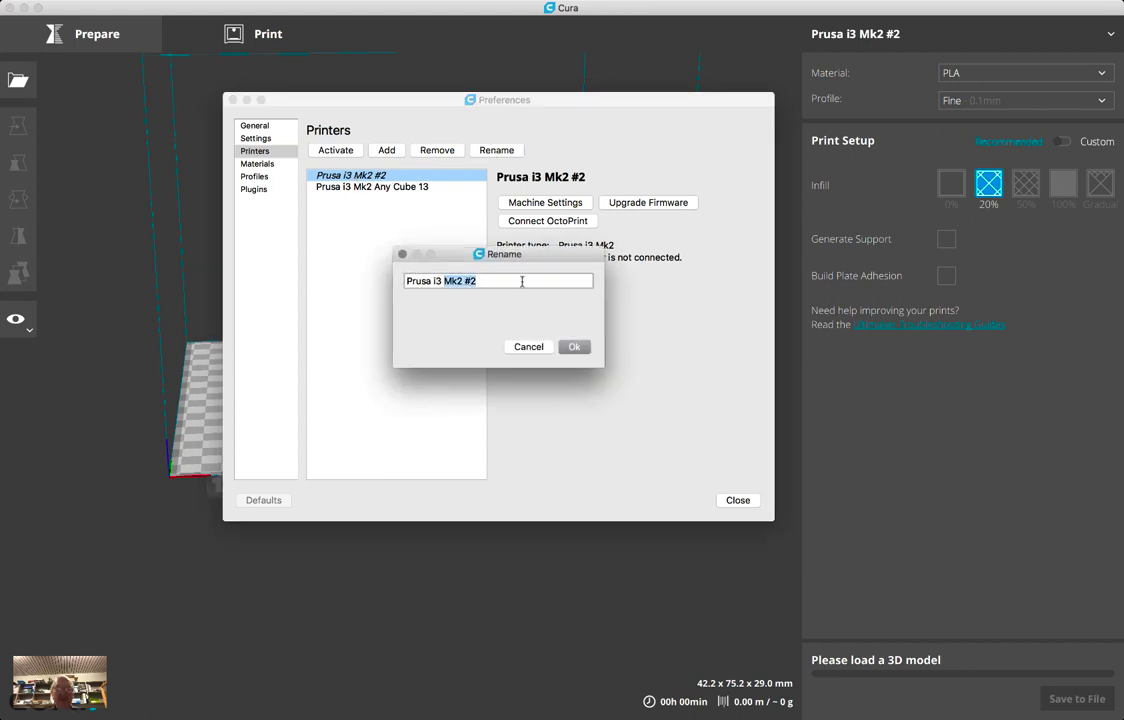
{"action": "type", "text": "AnyCube"}
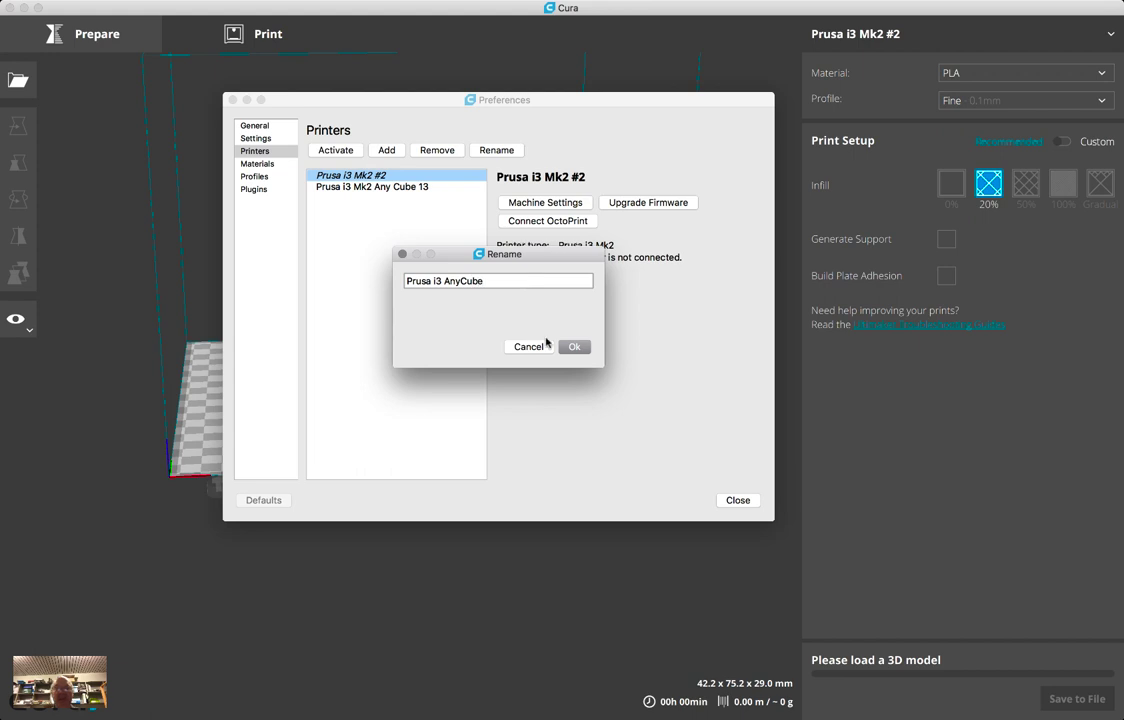
{"action": "left_click", "coordinate": [574, 347]}
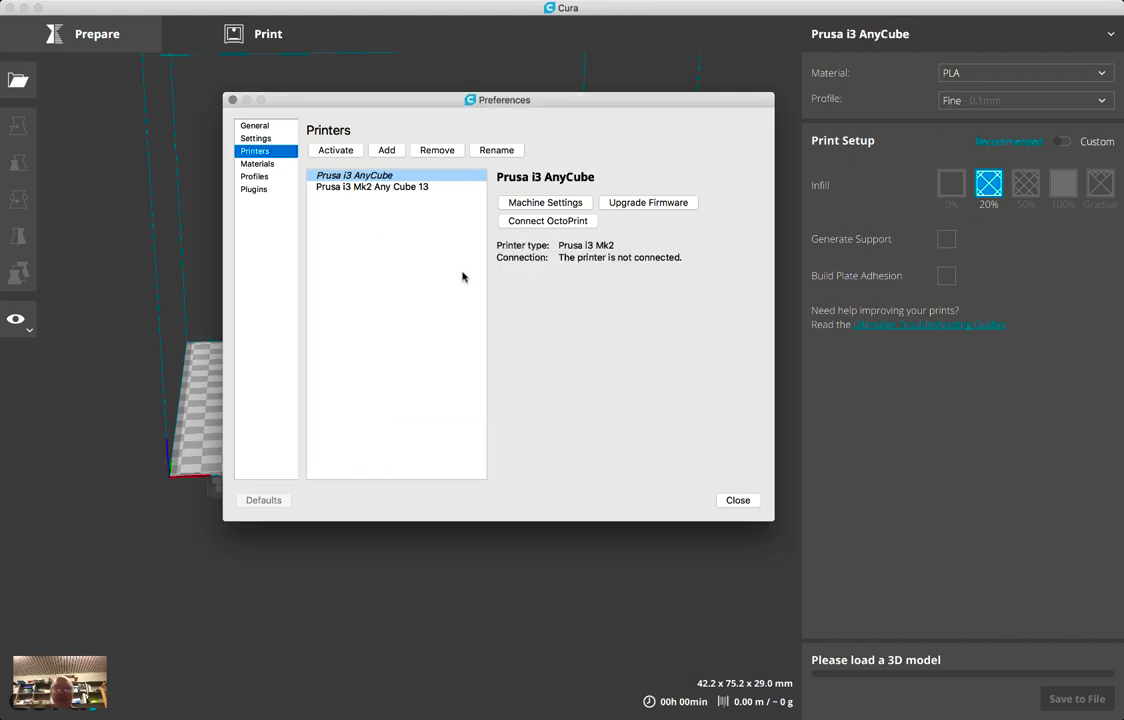
Review the 210×210×205 mm Marlin machine-settings screenshot in Preview, then close it to return to Cura.
{"action": "key", "text": "super+Tab"}
{"action": "key", "text": "super+Tab"}
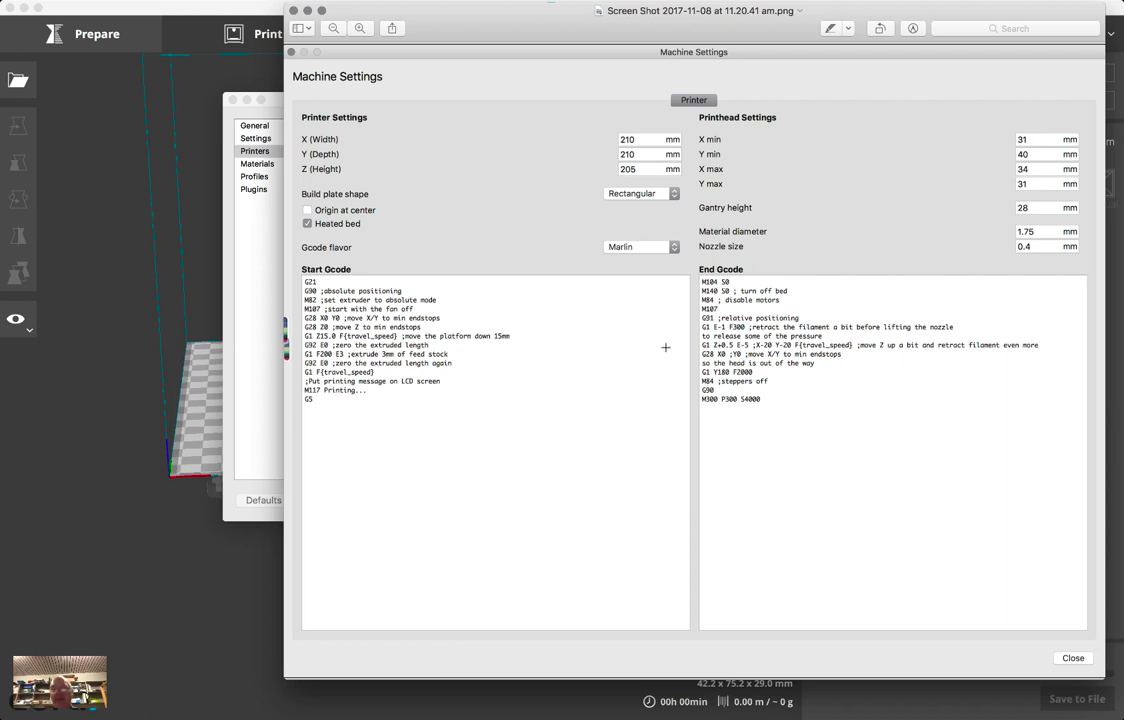
{"action": "left_click", "coordinate": [254, 376]}
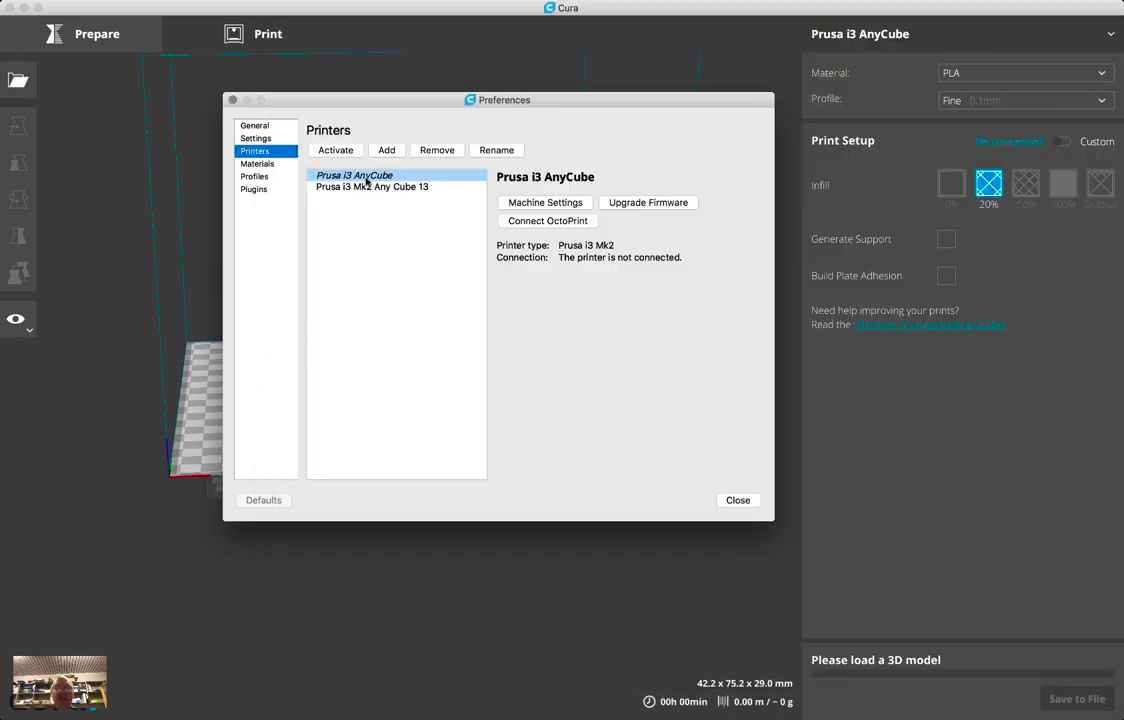
Set the printer's build width to 210 and height to 205 mm, keeping a rectangular plate.
{"action": "left_click", "coordinate": [512, 203]}
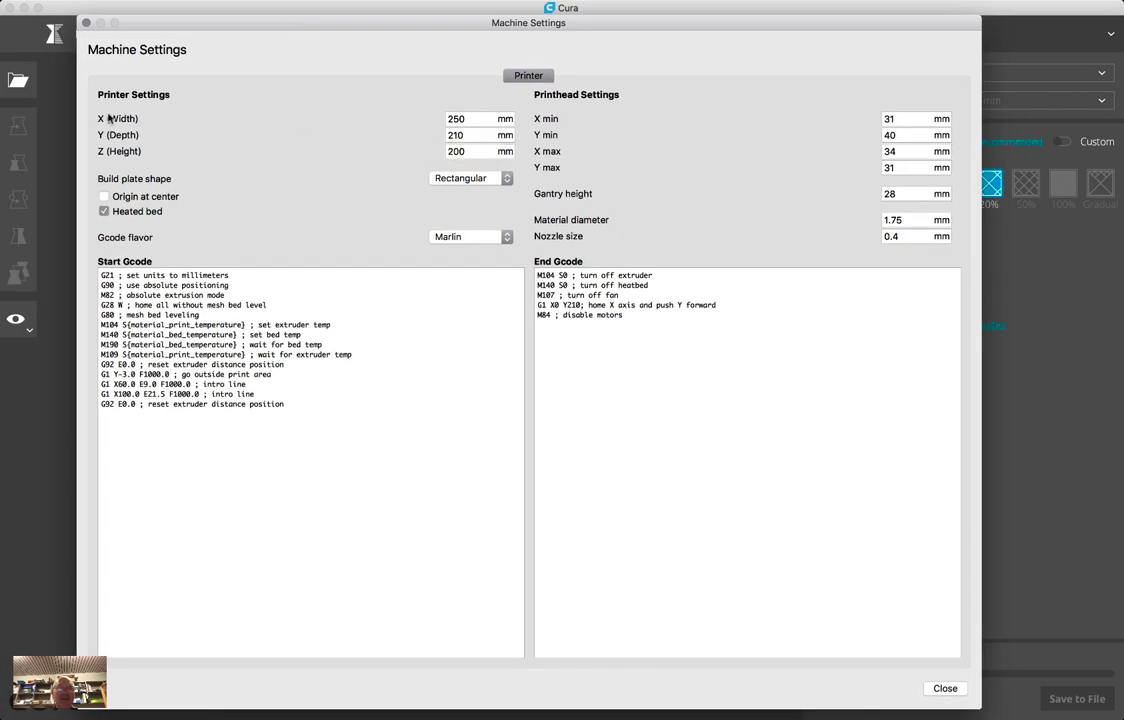
{"action": "double_click", "coordinate": [462, 118]}
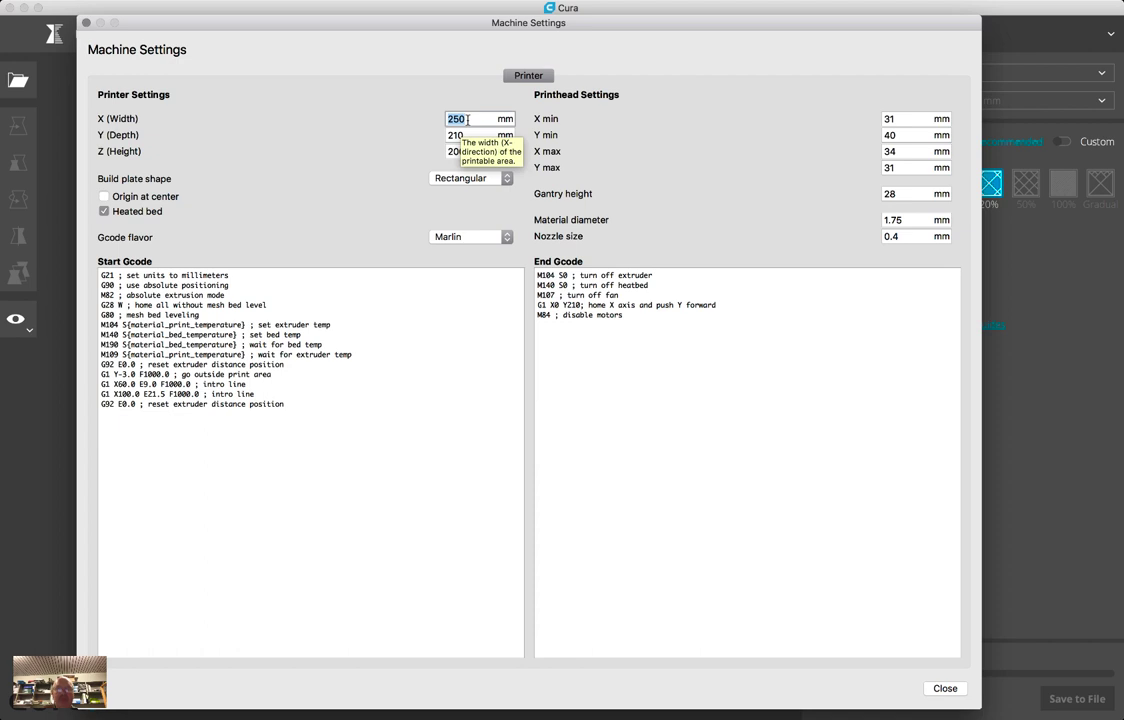
{"action": "type", "text": "210"}
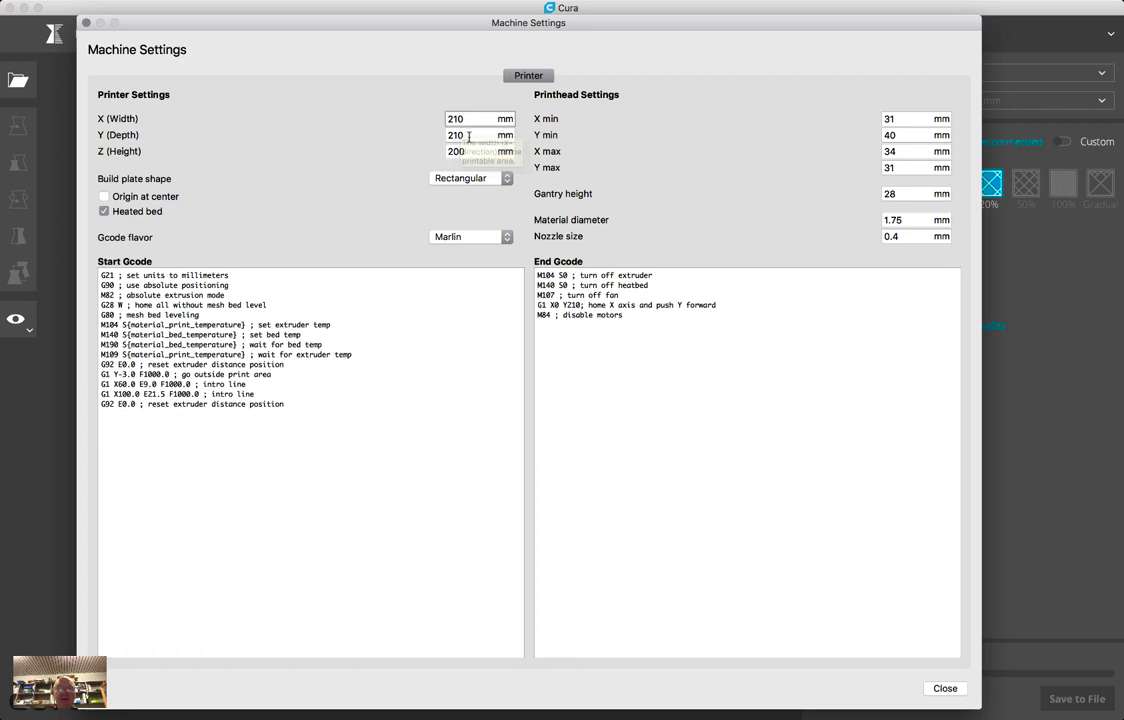
{"action": "left_click", "coordinate": [471, 151]}
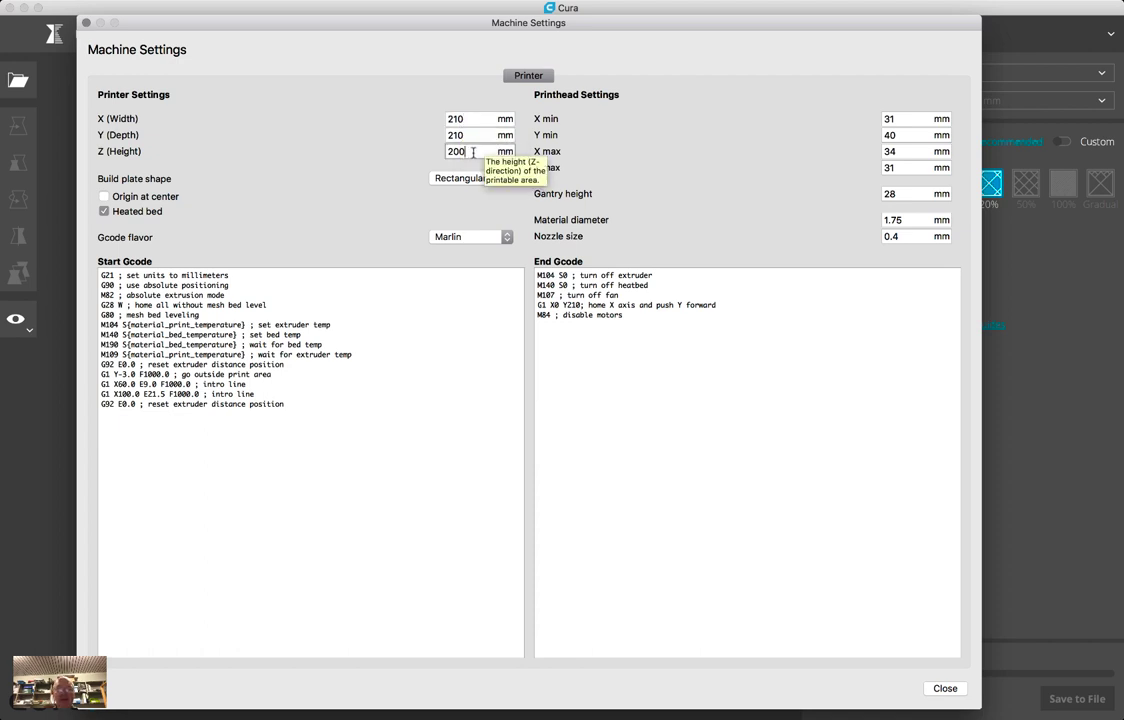
{"action": "type", "text": "5"}
{"action": "left_click", "coordinate": [445, 179]}
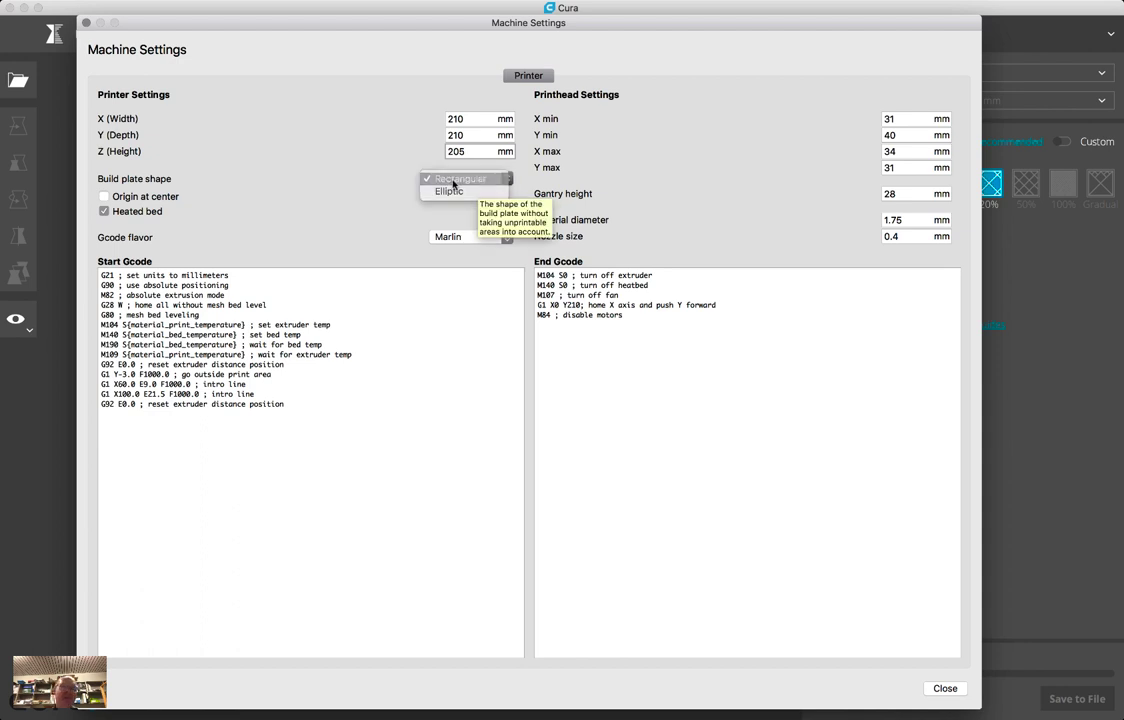
{"action": "left_click", "coordinate": [442, 181]}
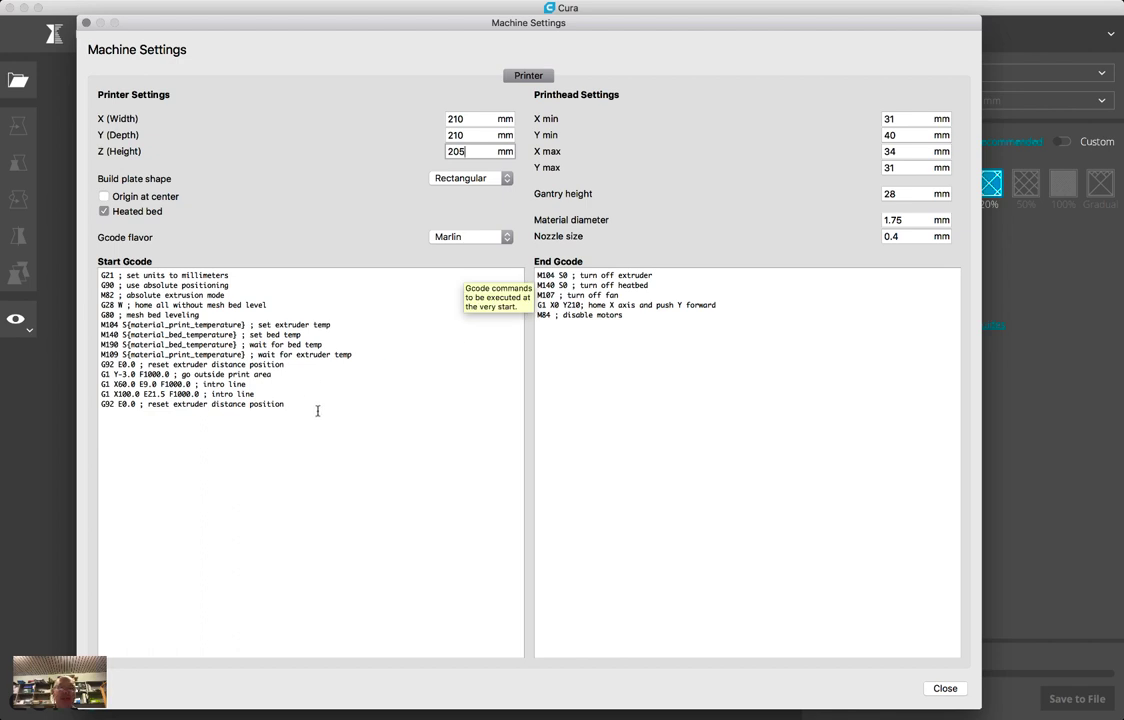
Replace the End Gcode with the saved clipping from clipboard history.
{"action": "key", "text": "super+shift+v"}
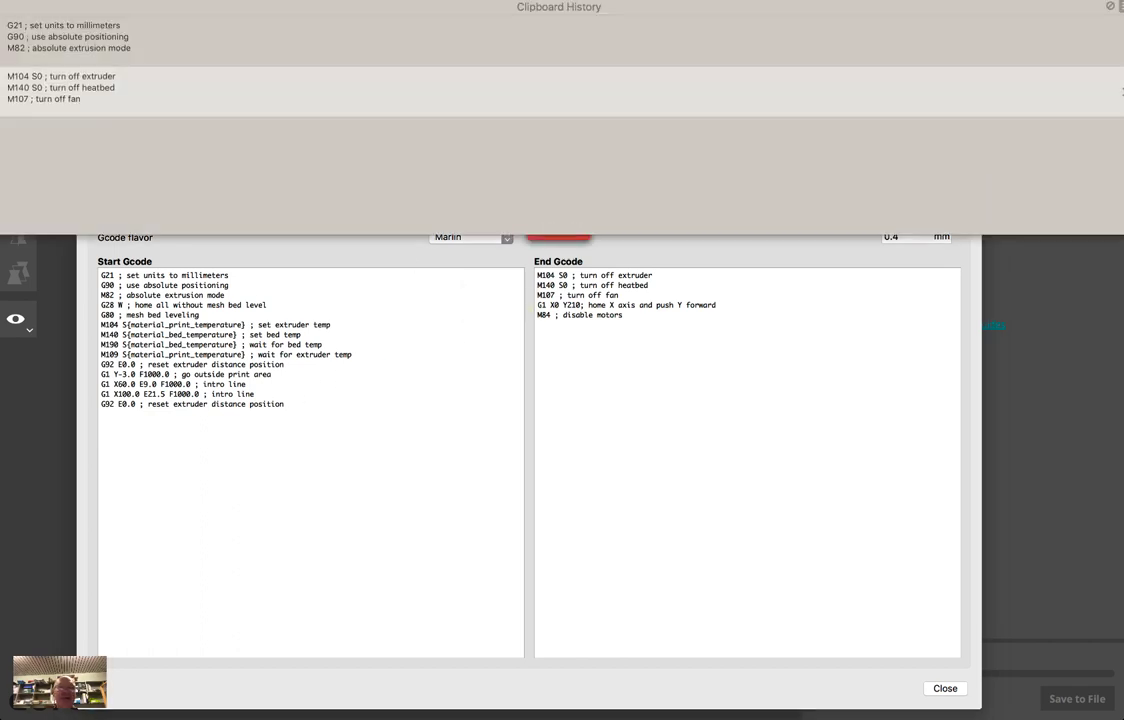
{"action": "left_click", "coordinate": [85, 83]}
{"action": "key", "text": "super+a"}
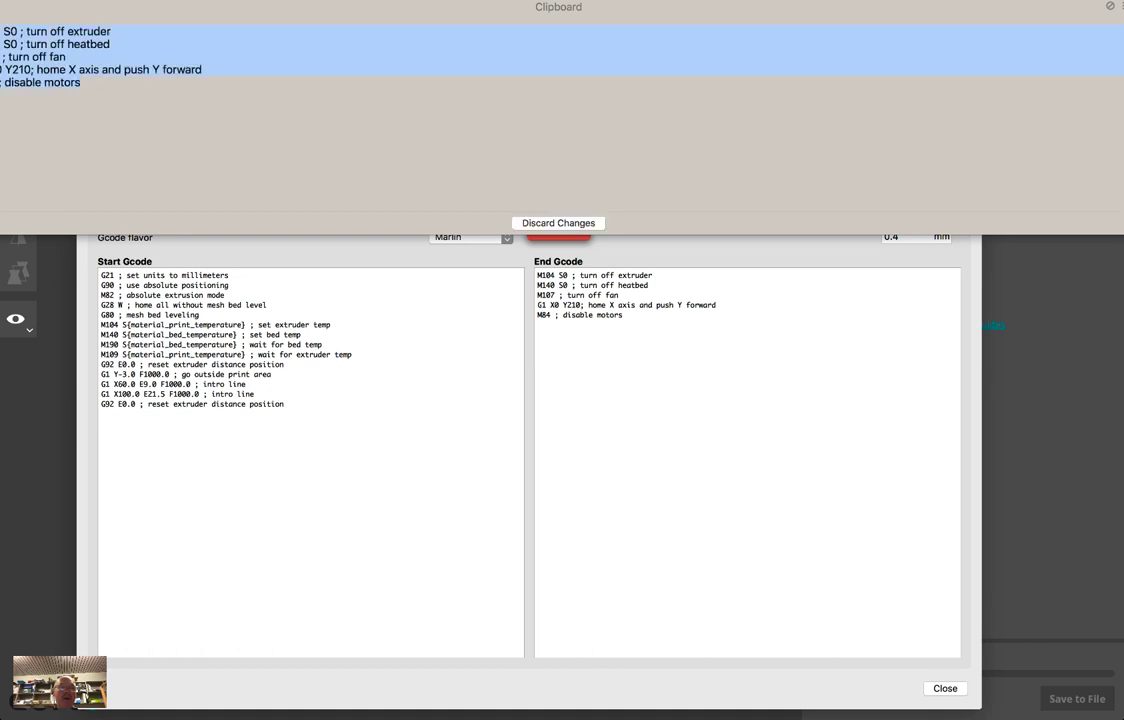
{"action": "key", "text": "Escape"}
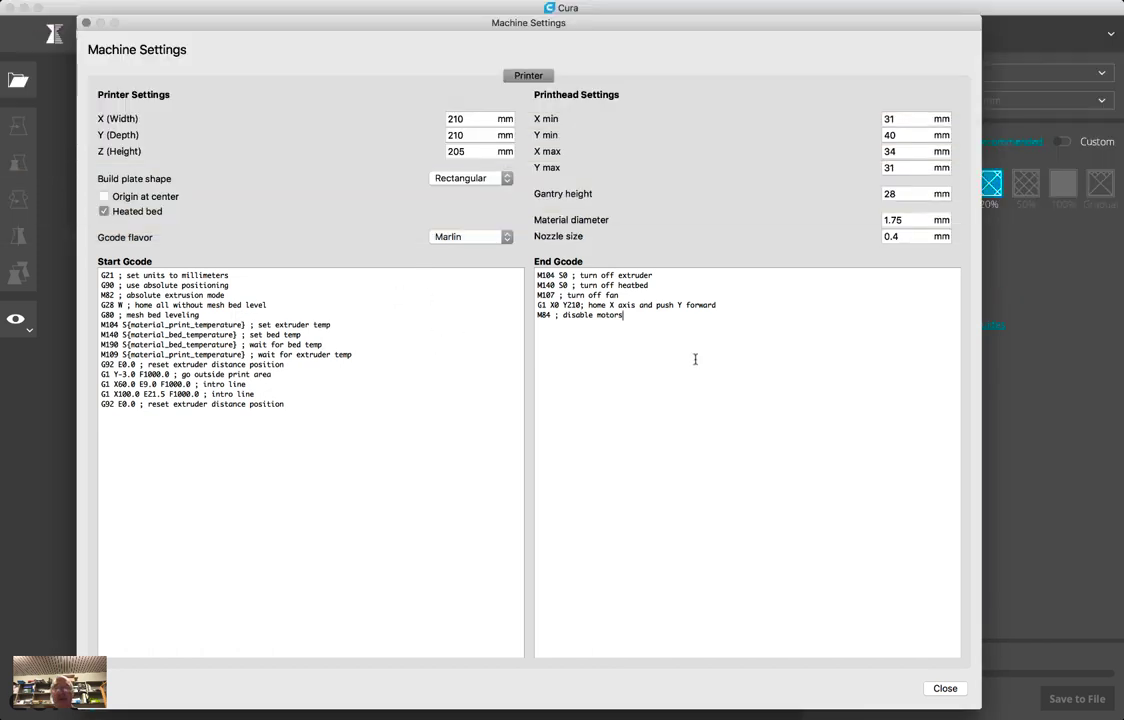
{"action": "key", "text": "super+a"}
{"action": "key", "text": "Right"}
Replace the Start Gcode with the saved clipping and close the machine settings.
{"action": "key", "text": "super+shift+v"}
{"action": "left_click", "coordinate": [65, 85]}
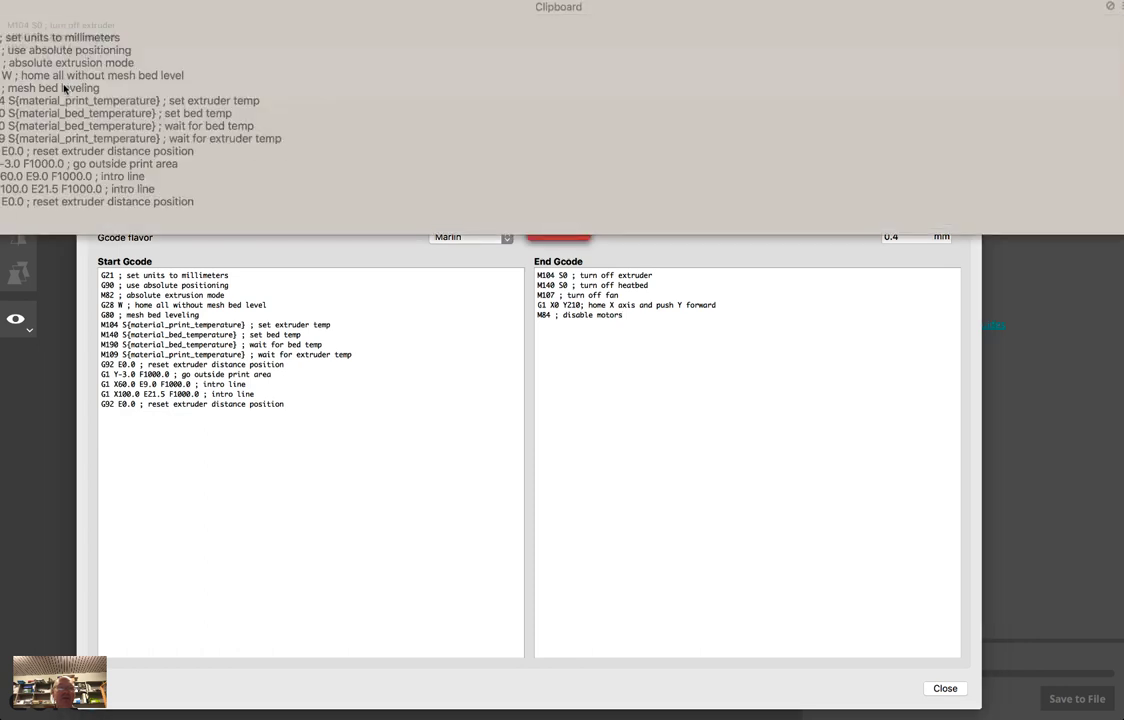
{"action": "key", "text": "Escape"}
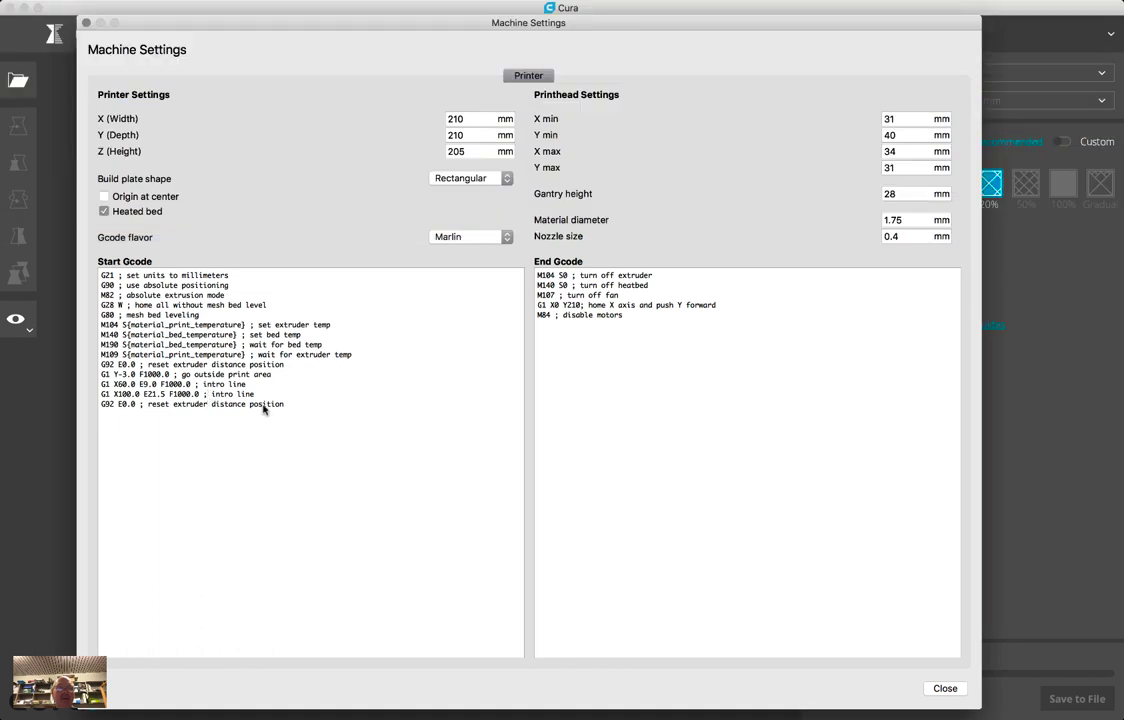
{"action": "key", "text": "super+a"}
{"action": "key", "text": "Right"}
{"action": "left_click", "coordinate": [945, 688]}
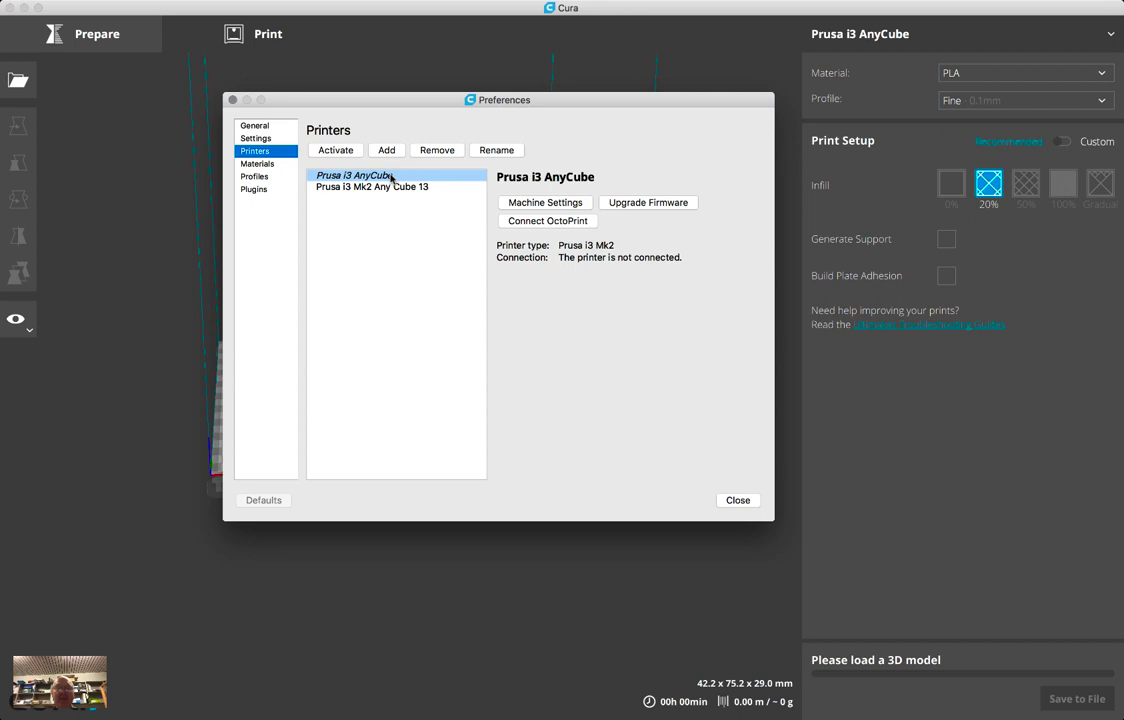
Import the pla.xml.fdm_material file into Cura's Materials preferences.
{"action": "left_click", "coordinate": [266, 164]}
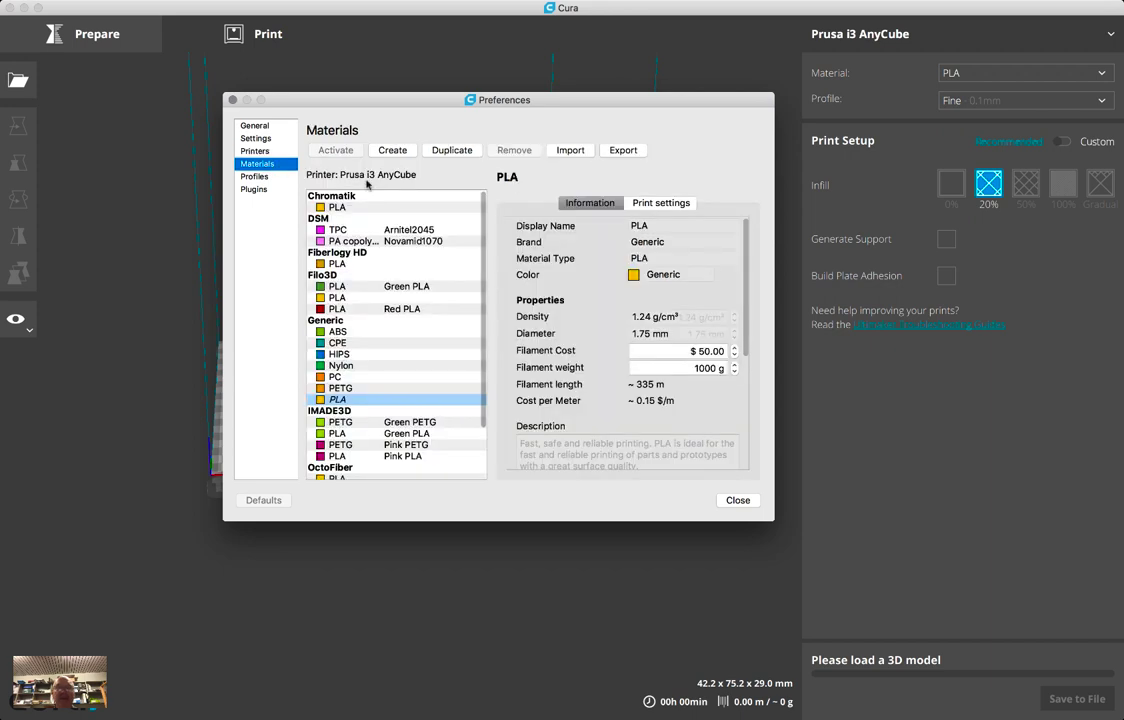
{"action": "left_click", "coordinate": [580, 153]}
{"action": "left_click", "coordinate": [655, 213]}
{"action": "left_click", "coordinate": [623, 150]}
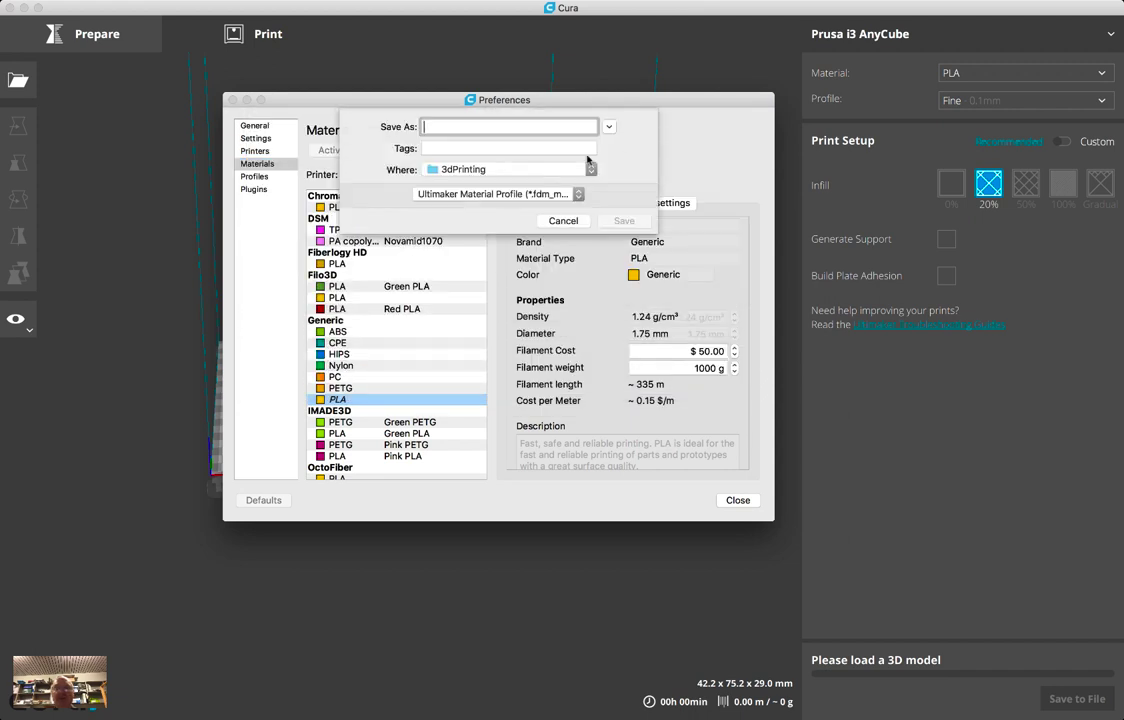
{"action": "key", "text": "Escape"}
{"action": "left_click", "coordinate": [572, 151]}
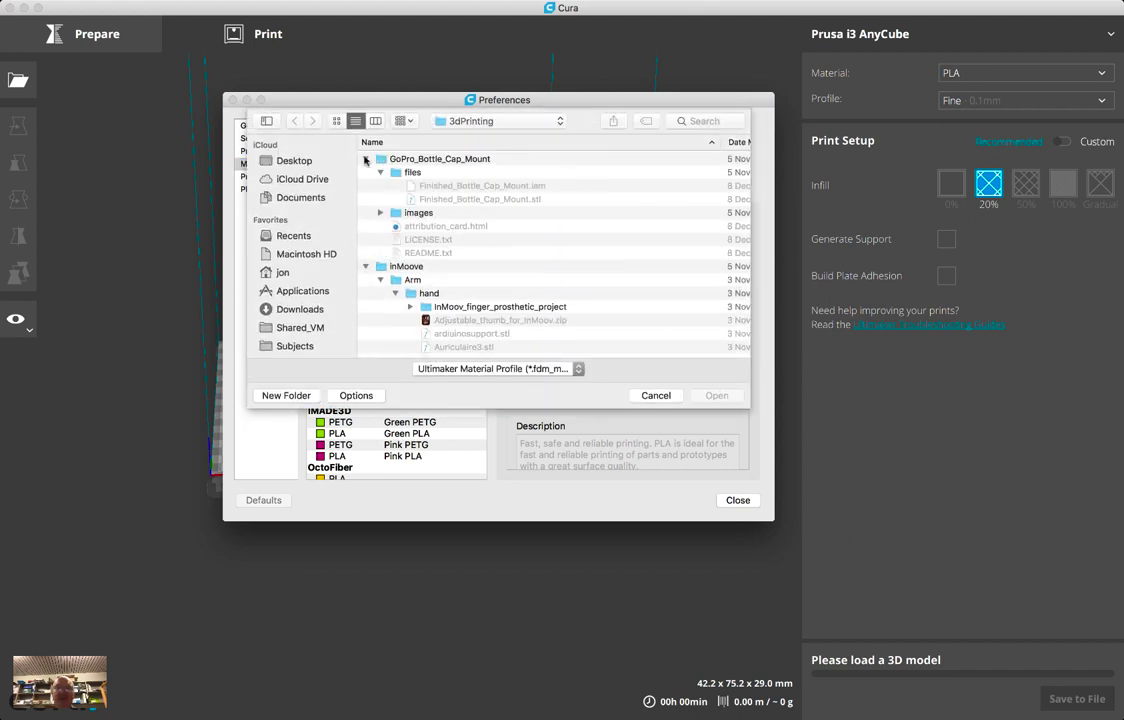
{"action": "left_click", "coordinate": [365, 159]}
{"action": "left_click", "coordinate": [365, 172]}
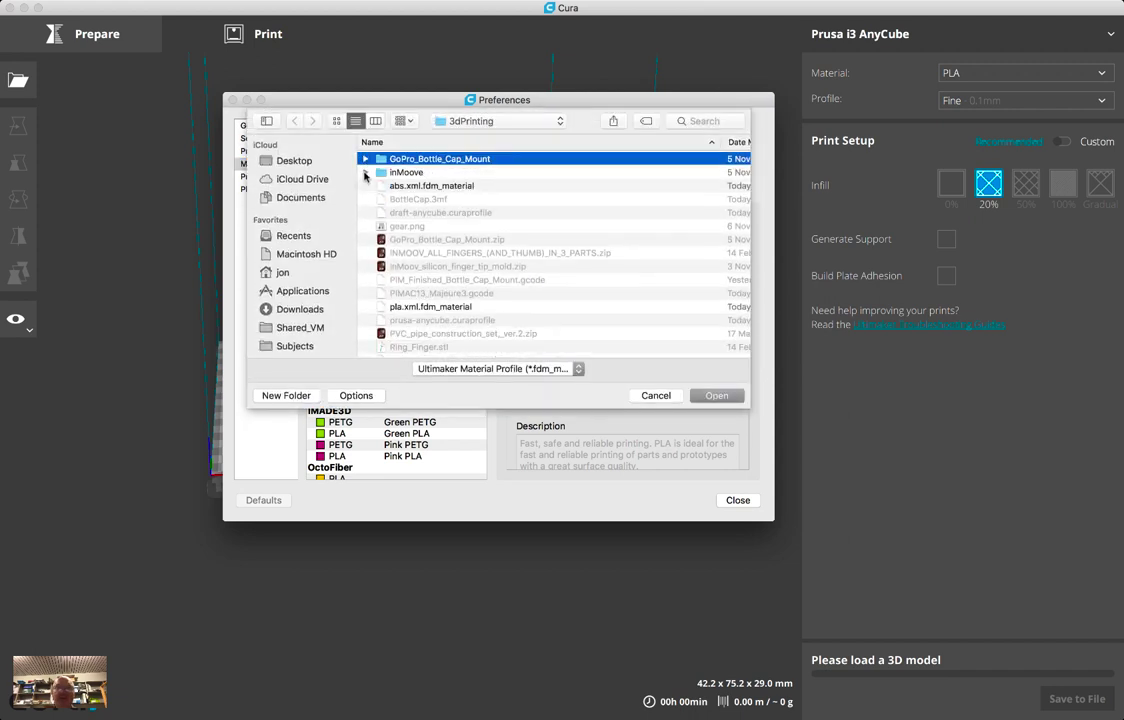
{"action": "left_click", "coordinate": [425, 307]}
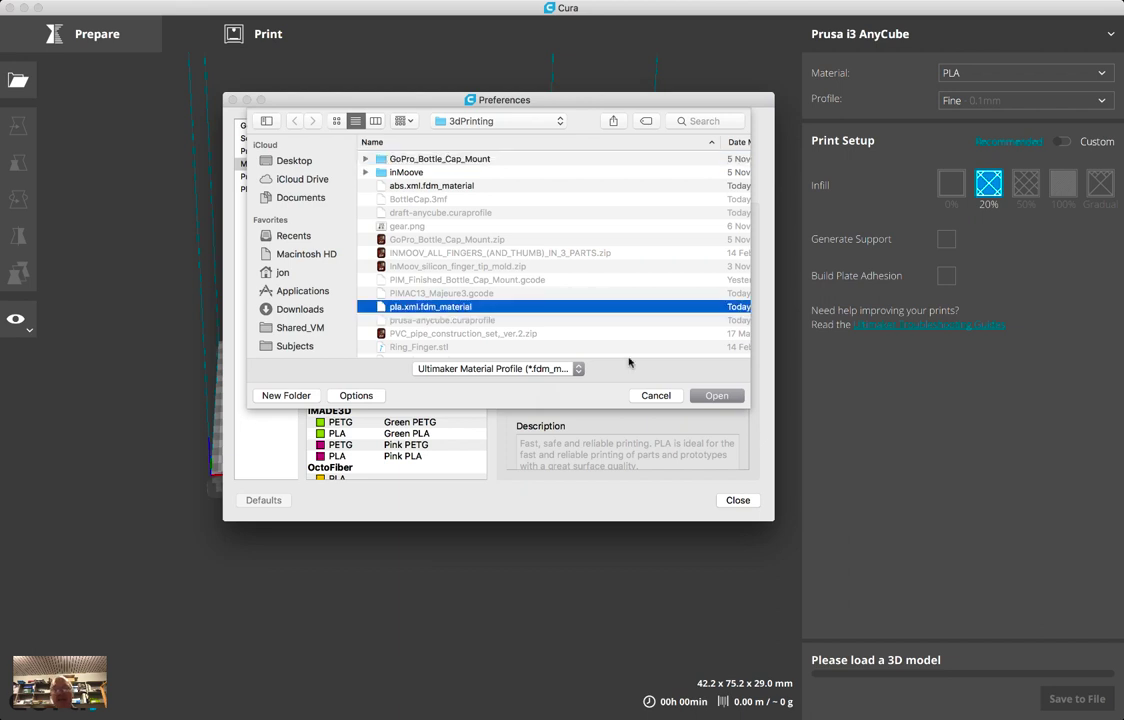
{"action": "left_click", "coordinate": [717, 395]}
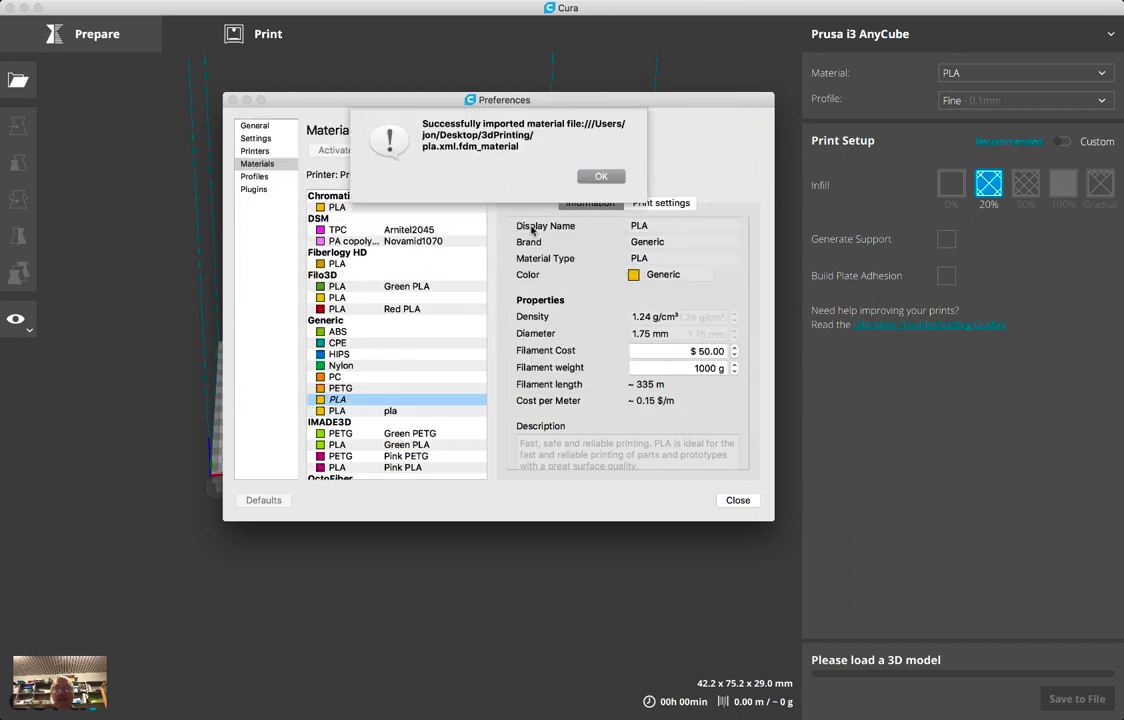
{"action": "left_click", "coordinate": [600, 176]}
Review the imported pla material's information and 200 °C print settings.
{"action": "left_click", "coordinate": [342, 410]}
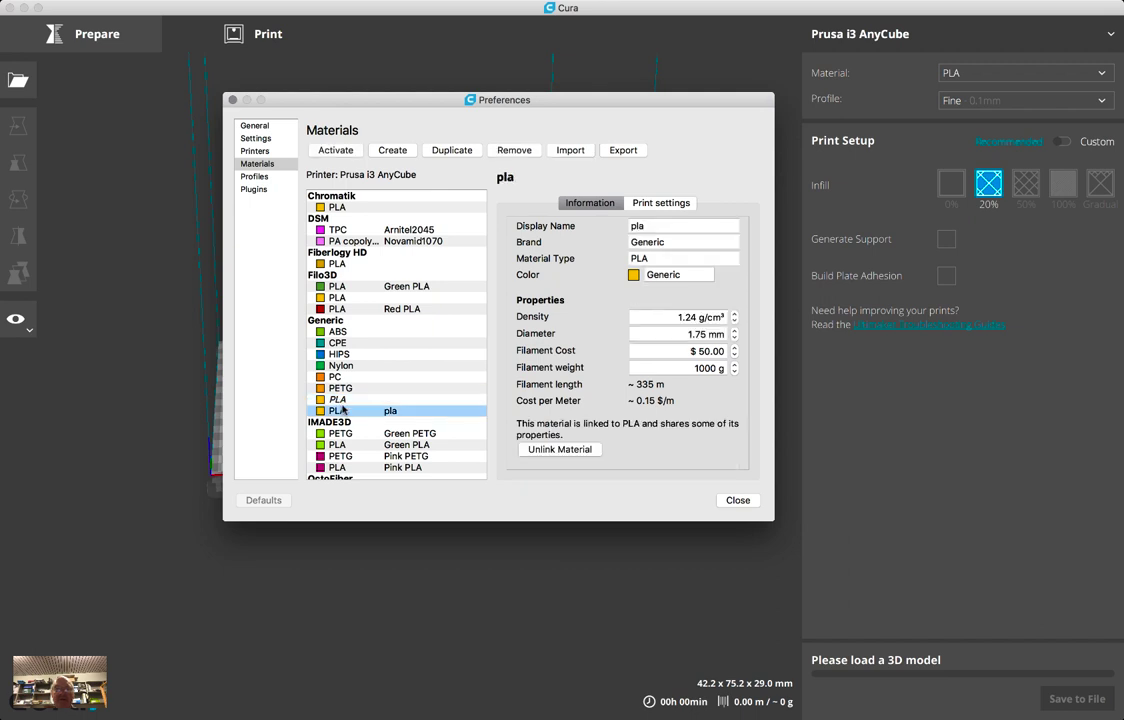
{"action": "left_click", "coordinate": [347, 400]}
{"action": "left_click", "coordinate": [332, 389]}
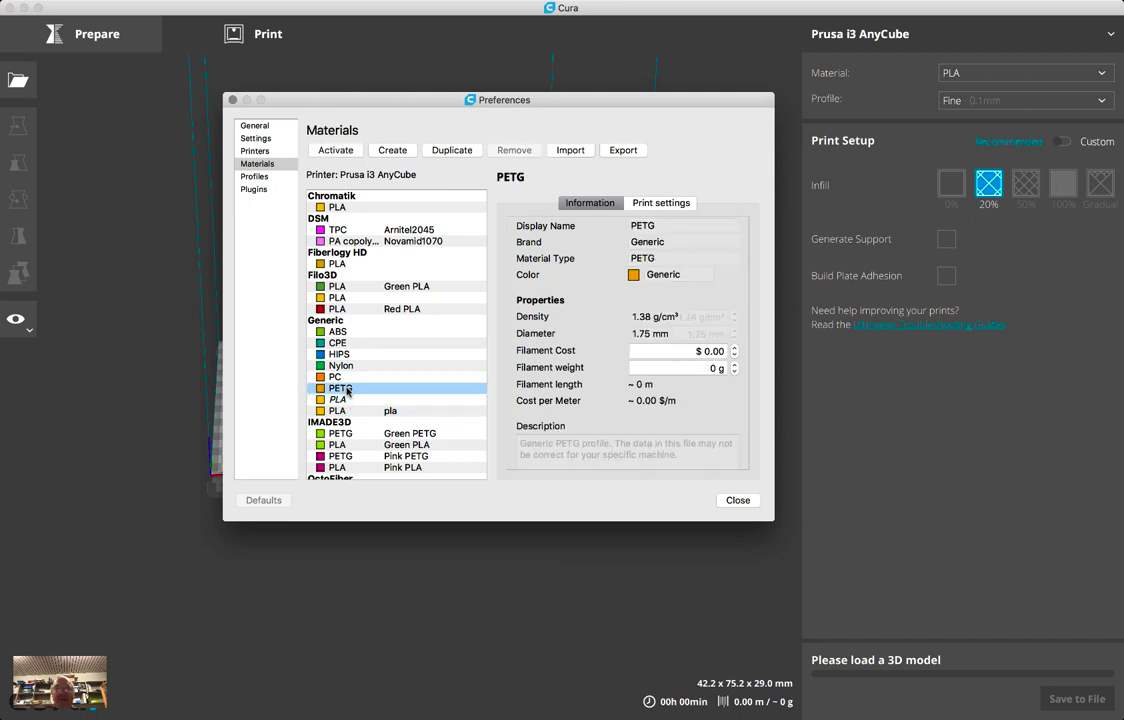
{"action": "left_click", "coordinate": [338, 399]}
{"action": "left_click", "coordinate": [336, 410]}
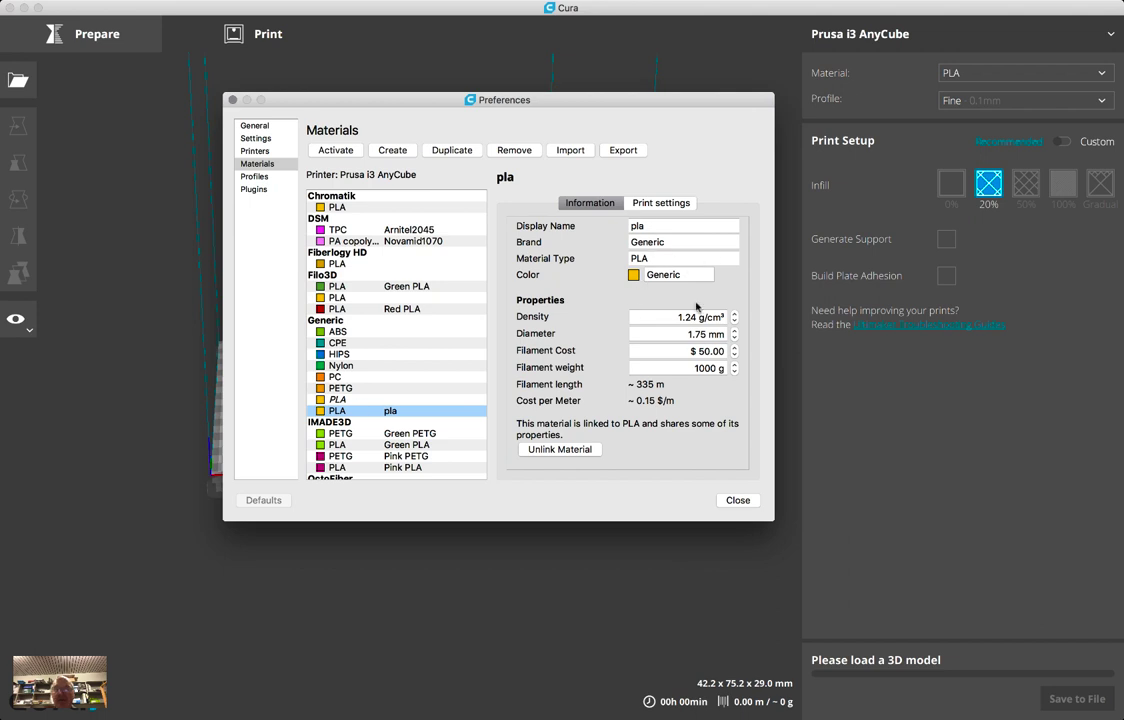
{"action": "left_click", "coordinate": [660, 203]}
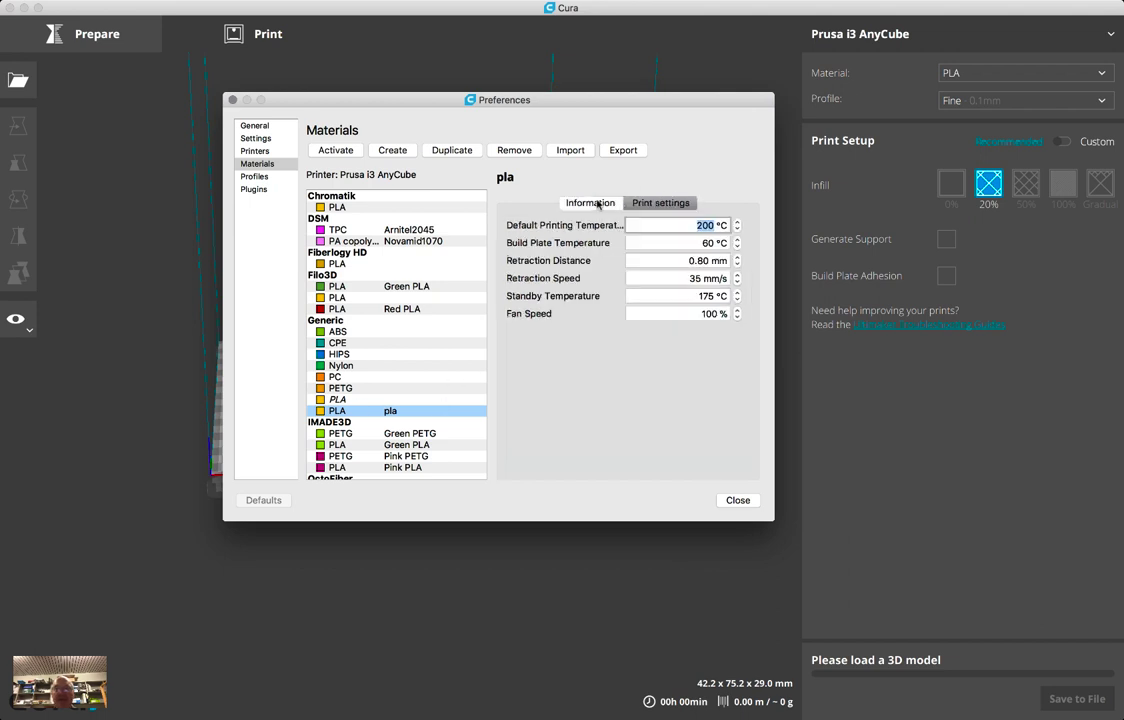
{"action": "left_click", "coordinate": [595, 203]}
{"action": "left_click", "coordinate": [656, 205]}
{"action": "left_click", "coordinate": [590, 203]}
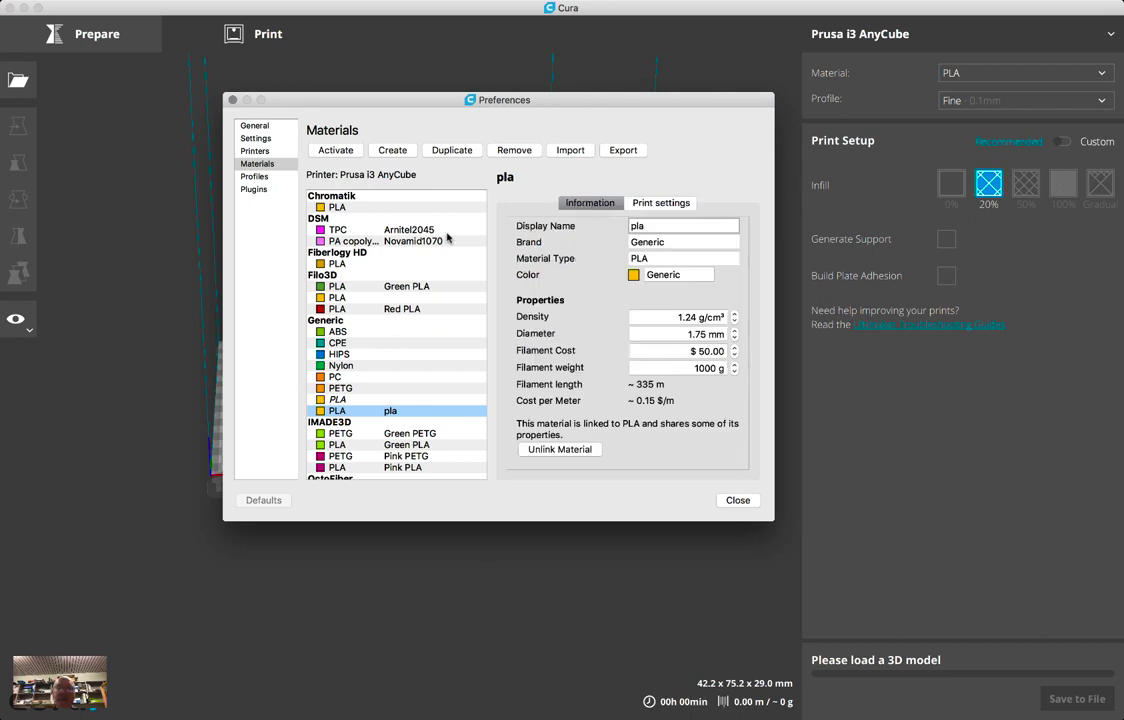
{"action": "left_click", "coordinate": [568, 151]}
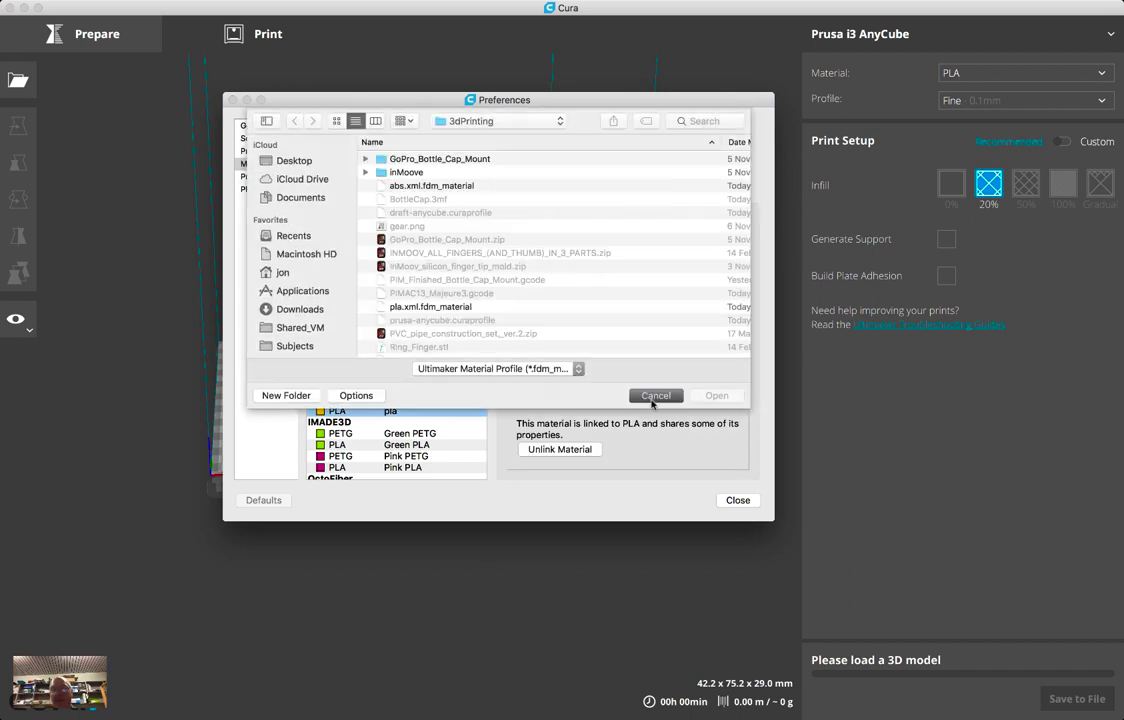
{"action": "left_click", "coordinate": [656, 395]}
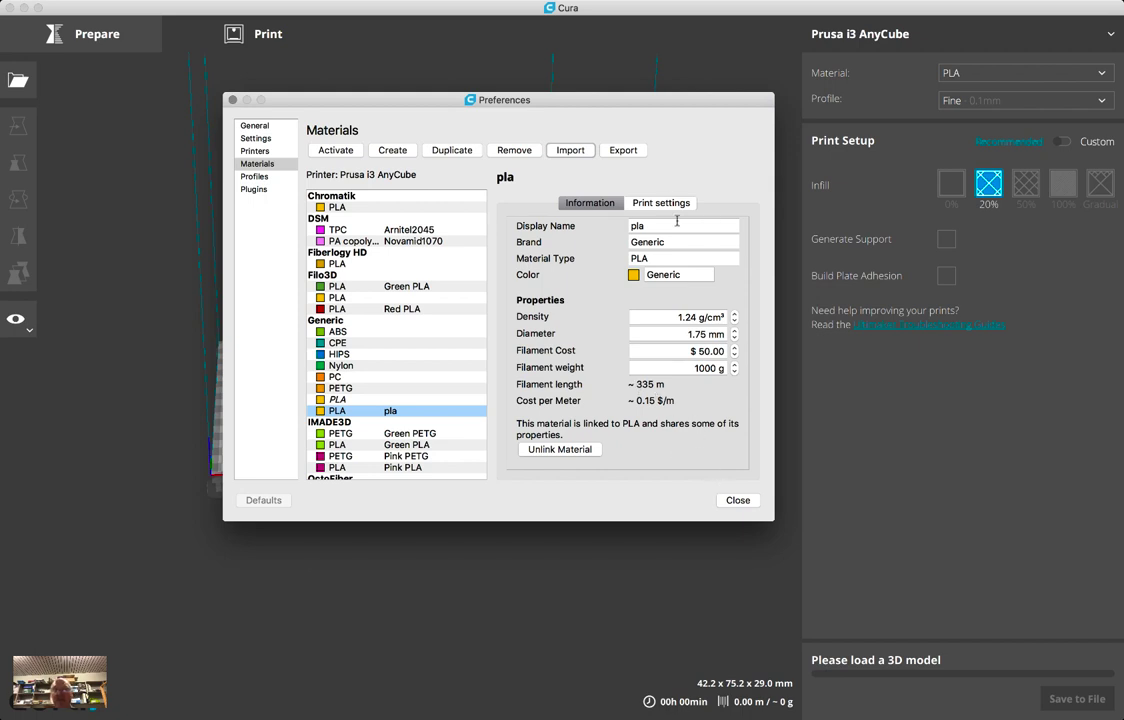
Back on the build plate, switch the print material to the imported pla.
{"action": "left_click", "coordinate": [740, 500]}
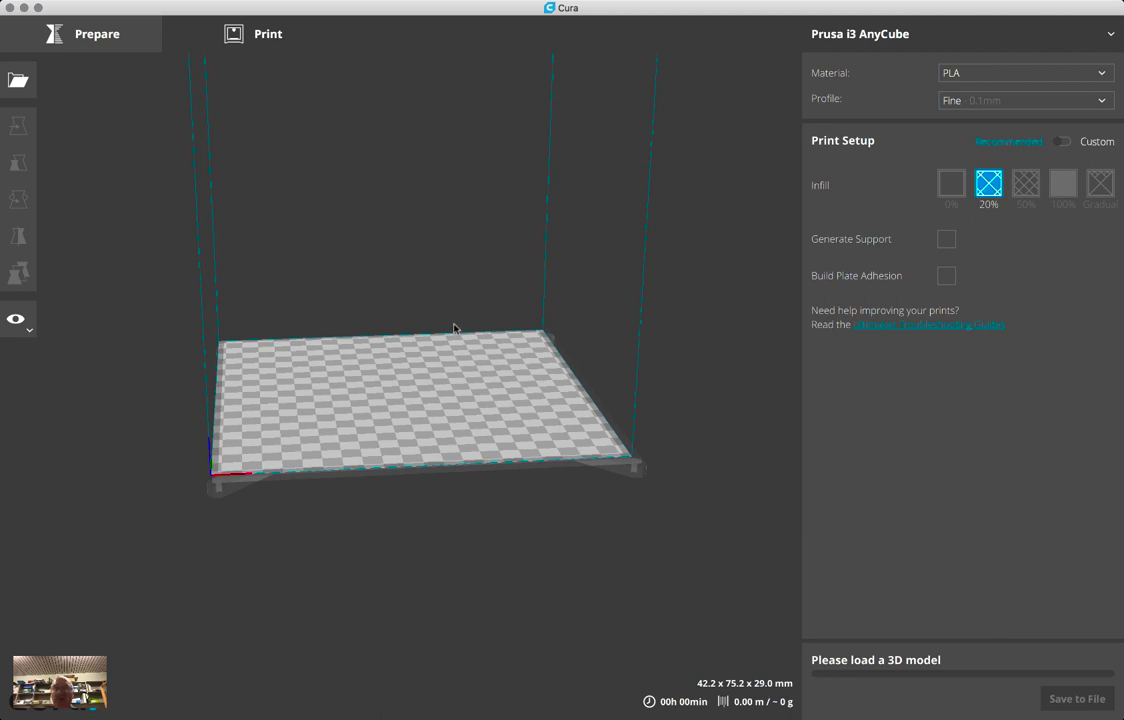
{"action": "left_click", "coordinate": [1022, 73]}
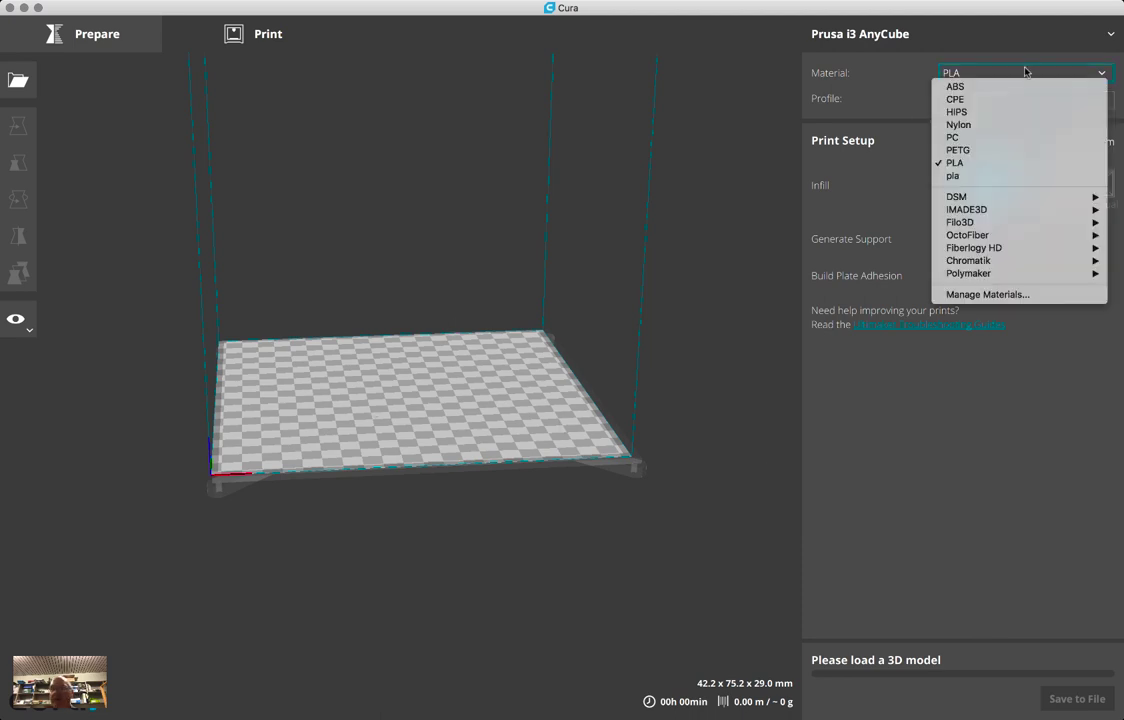
{"action": "left_click", "coordinate": [992, 177]}
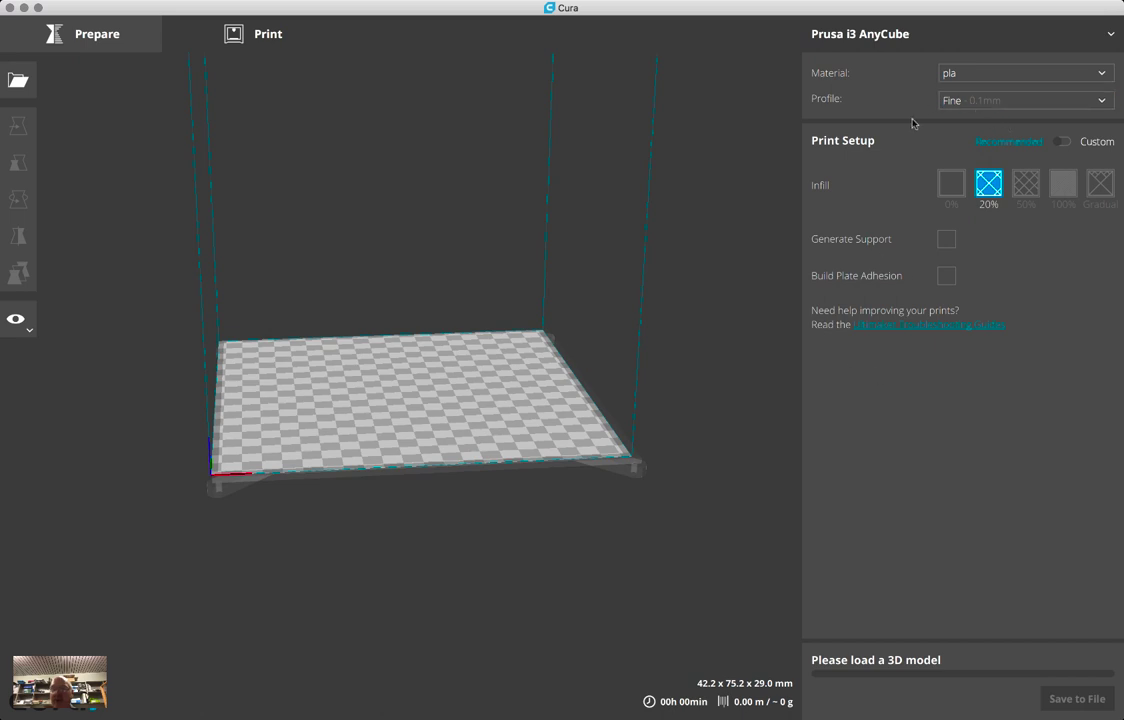
{"action": "left_click", "coordinate": [862, 36]}
{"action": "left_click", "coordinate": [858, 61]}
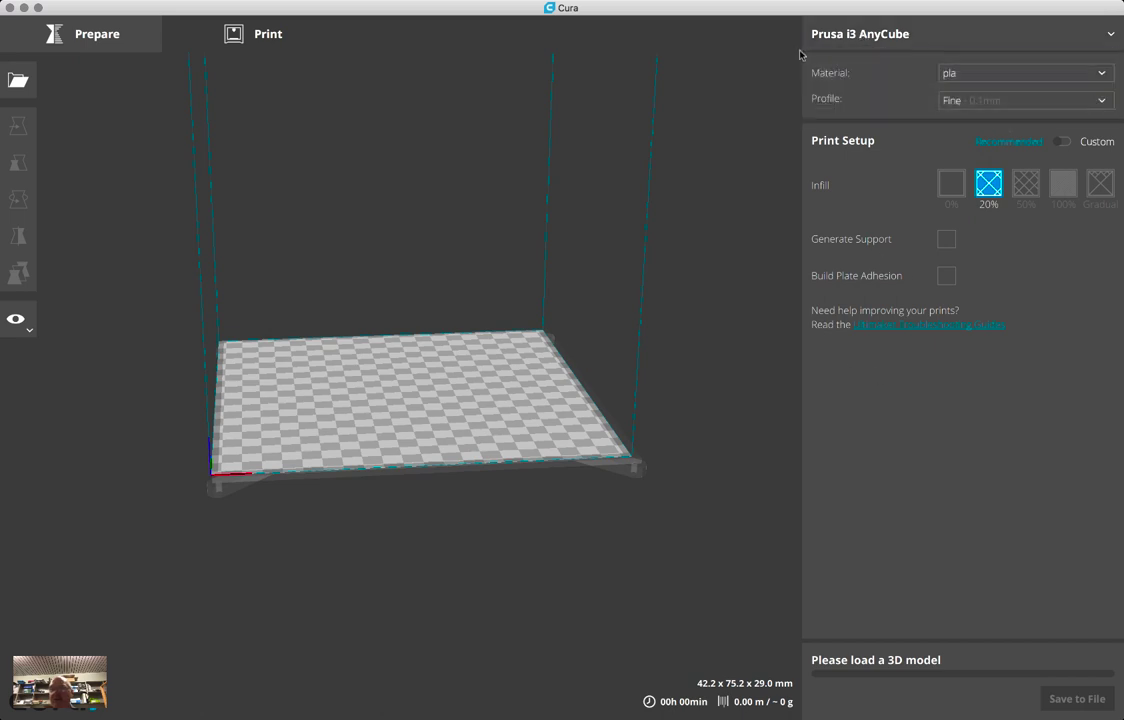
{"action": "left_click", "coordinate": [803, 45]}
{"action": "left_click", "coordinate": [797, 104]}
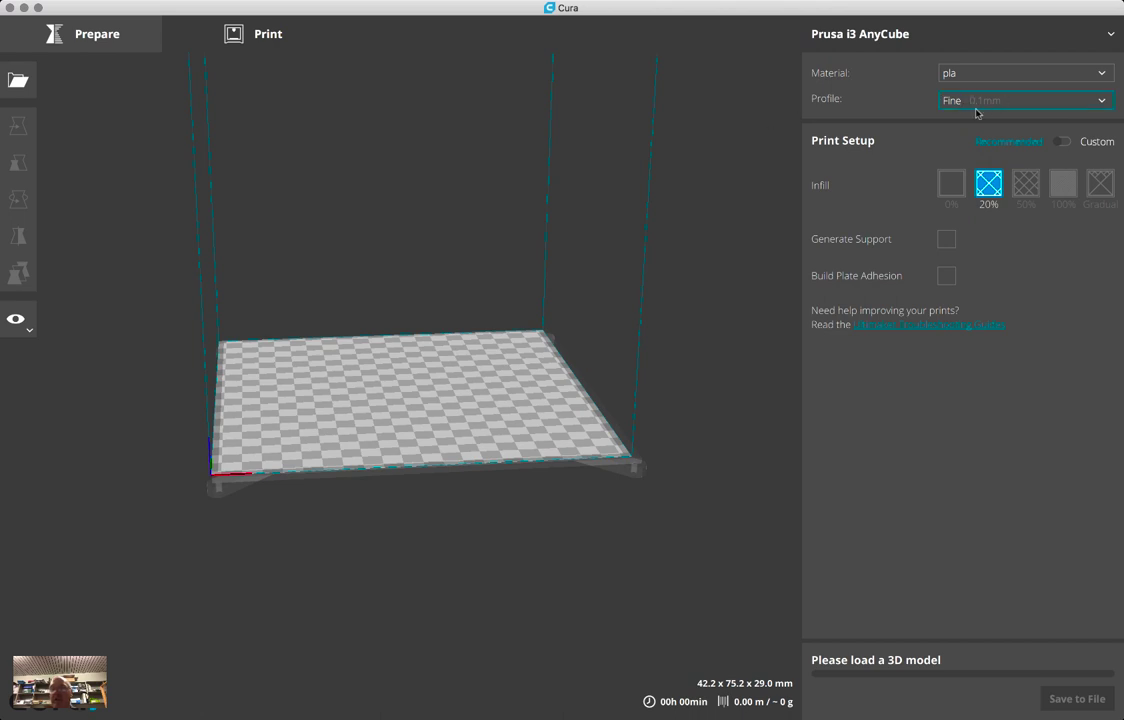
Load technicGear.stl onto the build plate.
{"action": "left_click", "coordinate": [20, 82]}
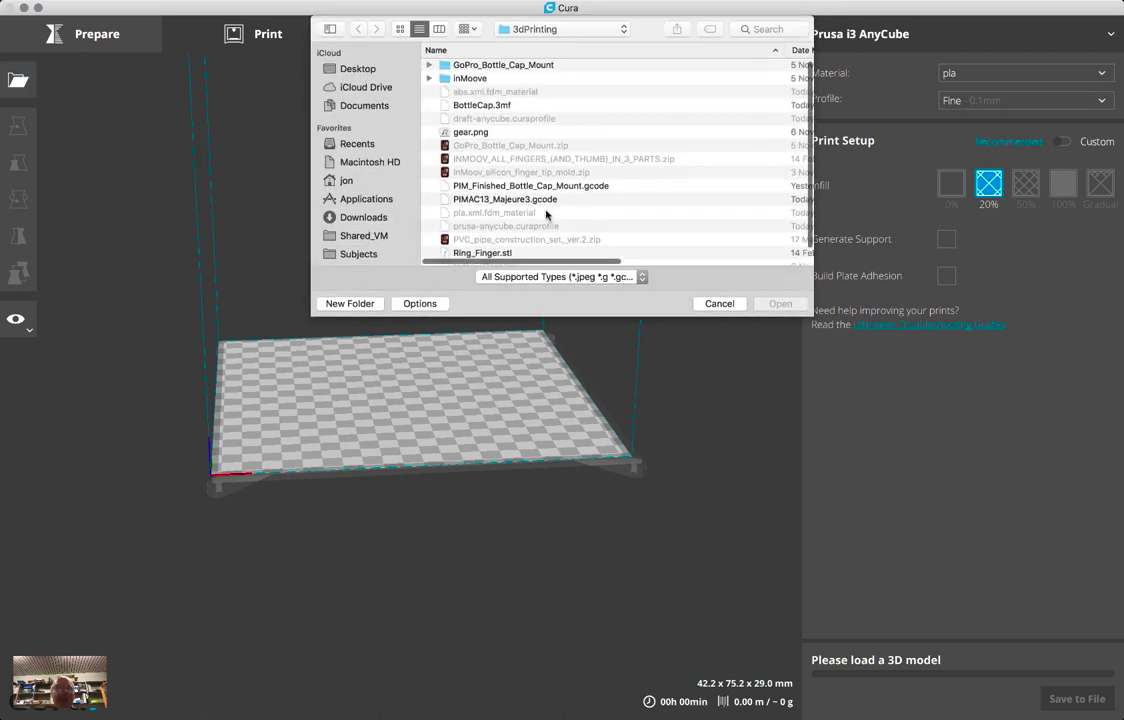
{"action": "scroll", "coordinate": [530, 135], "scroll_direction": "down", "scroll_amount": 2}
{"action": "scroll", "coordinate": [520, 145], "scroll_direction": "up", "scroll_amount": 2}
{"action": "scroll", "coordinate": [515, 180], "scroll_direction": "down", "scroll_amount": 2}
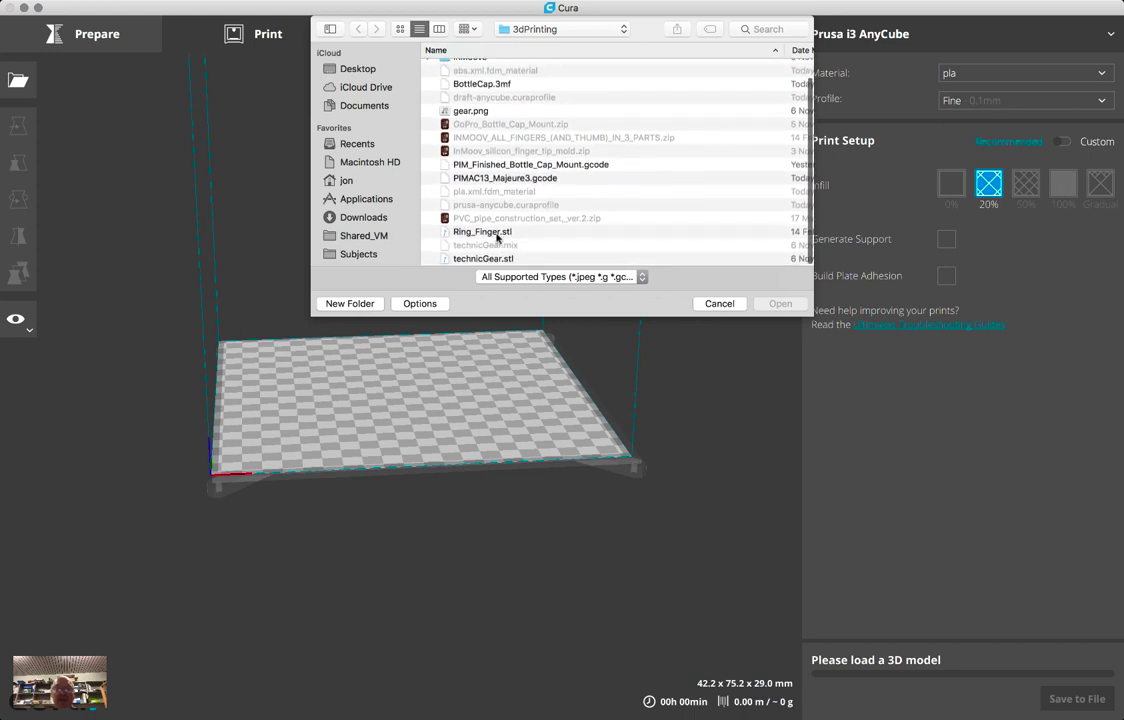
{"action": "double_click", "coordinate": [480, 254]}
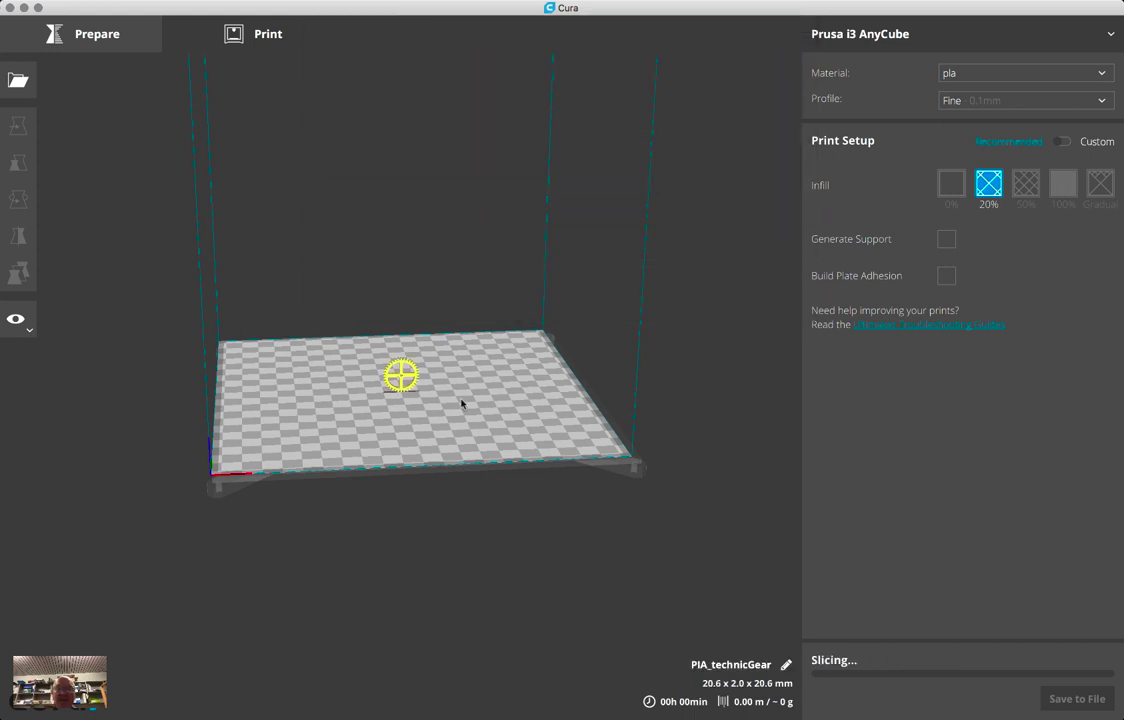
Try rotating the gear by hand with the Rotate tool so it lies flat.
{"action": "scroll", "coordinate": [439, 391], "scroll_direction": "up", "scroll_amount": 5}
{"action": "scroll", "coordinate": [439, 391], "scroll_direction": "down", "scroll_amount": 2}
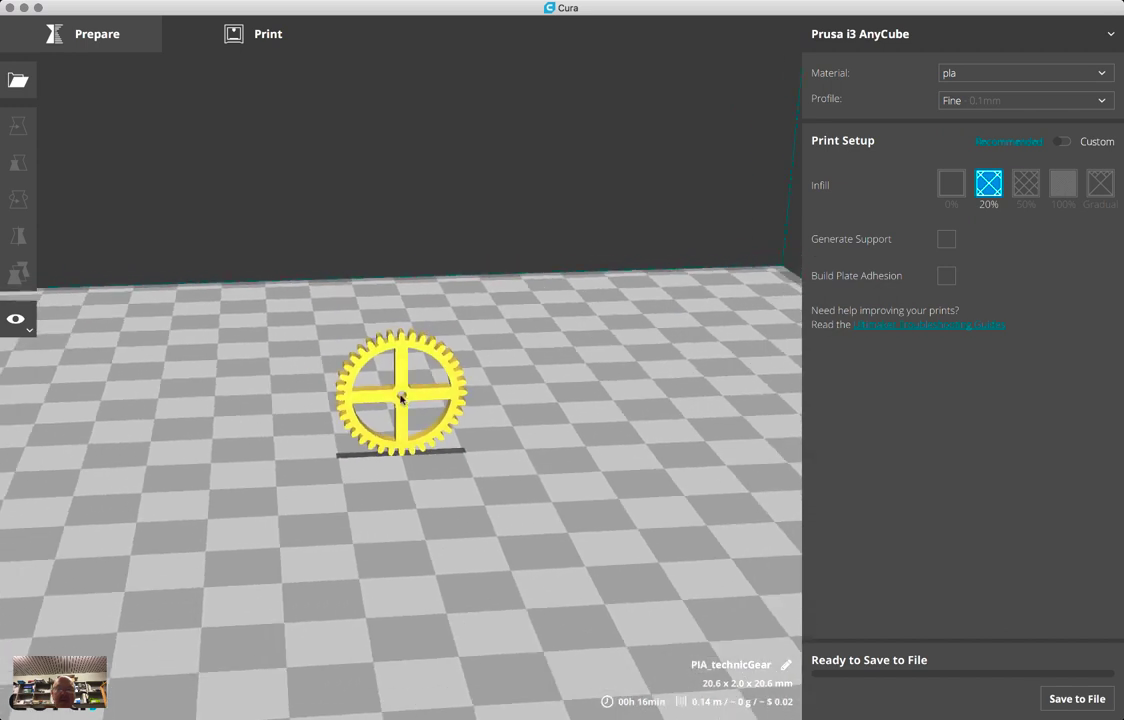
{"action": "left_click", "coordinate": [435, 392]}
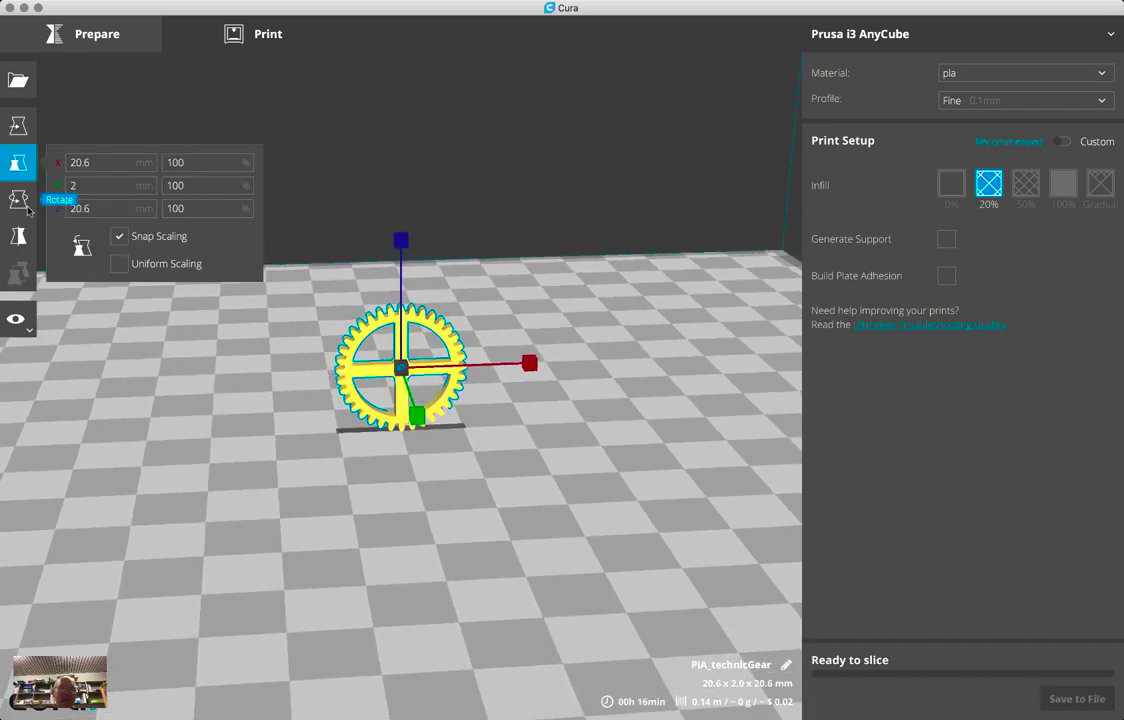
{"action": "left_click", "coordinate": [20, 200]}
{"action": "left_click_drag", "start_coordinate": [402, 290], "coordinate": [373, 209]}
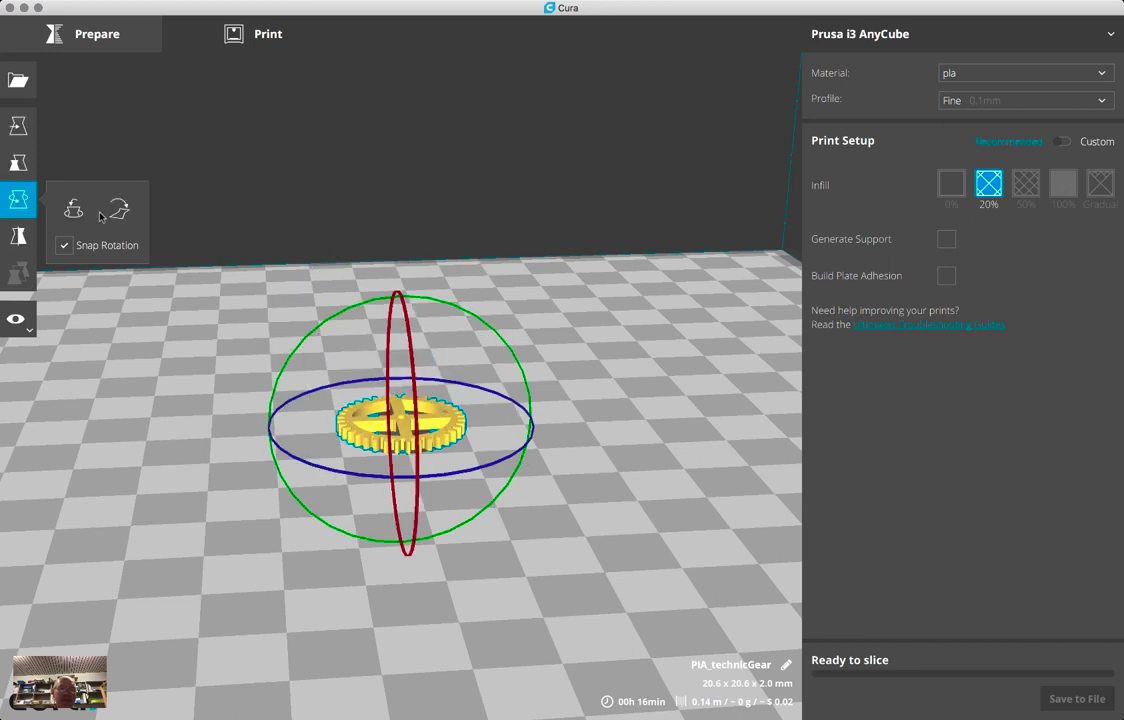
{"action": "left_click", "coordinate": [254, 408]}
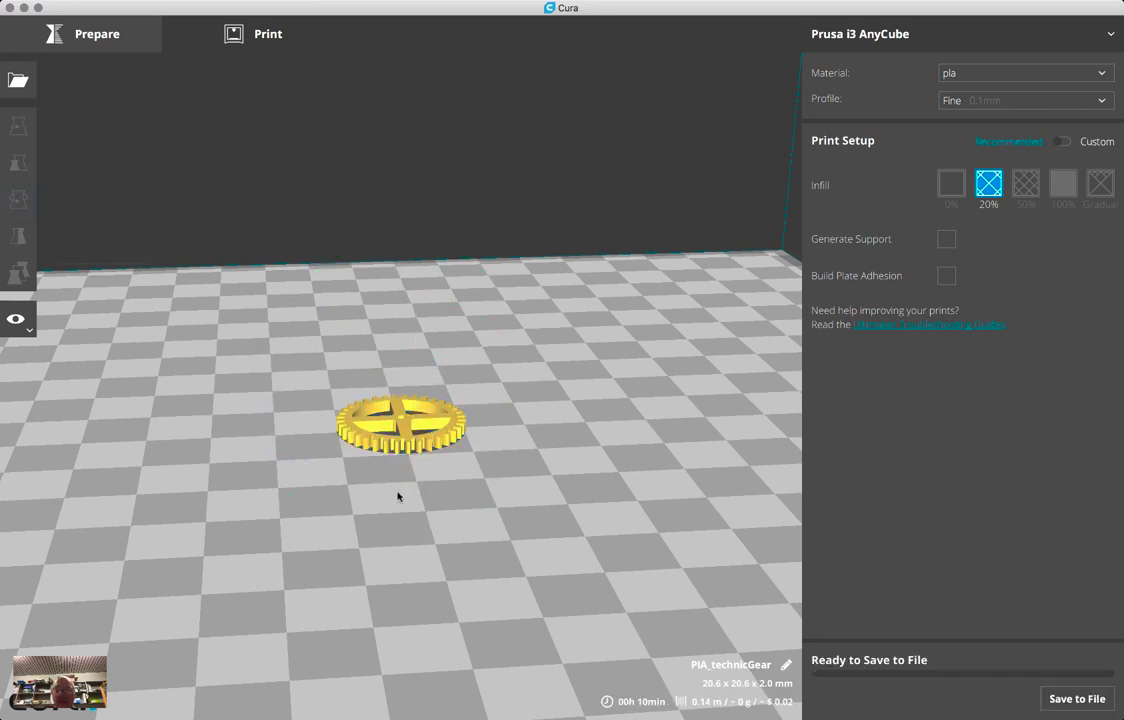
{"action": "key", "text": "ctrl+a"}
Lay the gear flat at 20.6 × 20.6 × 2.0 mm with Lay flat, then deselect it.
{"action": "scroll", "coordinate": [394, 514], "scroll_direction": "down", "scroll_amount": 6}
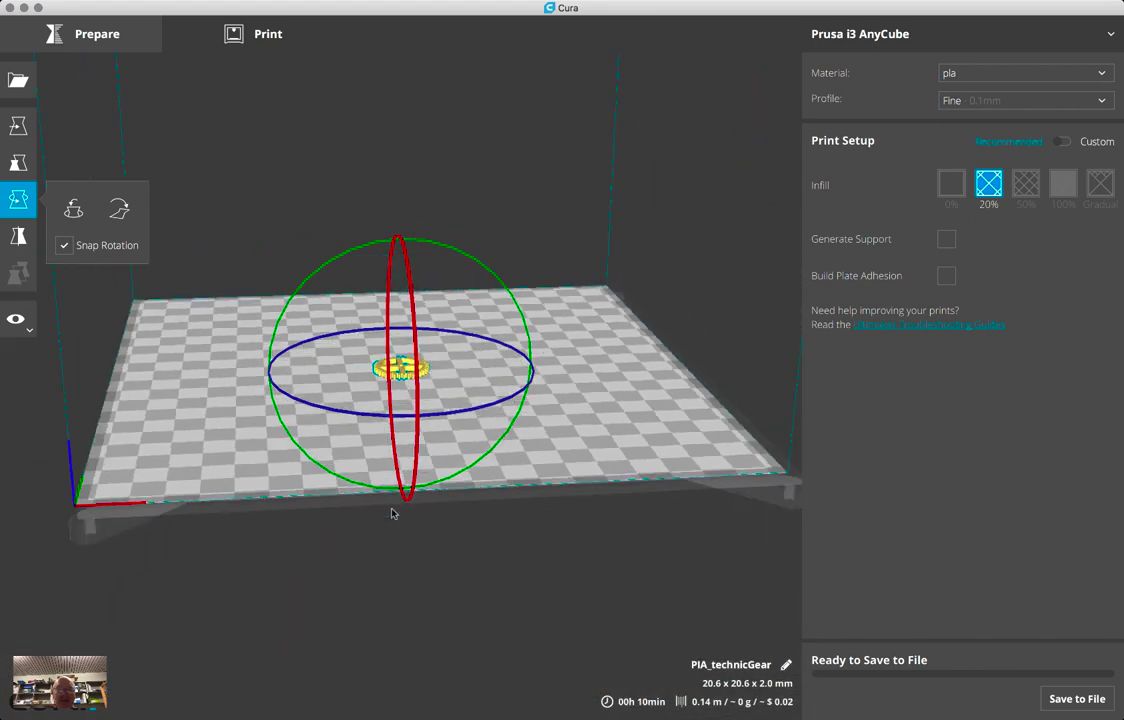
{"action": "scroll", "coordinate": [392, 514], "scroll_direction": "up", "scroll_amount": 8}
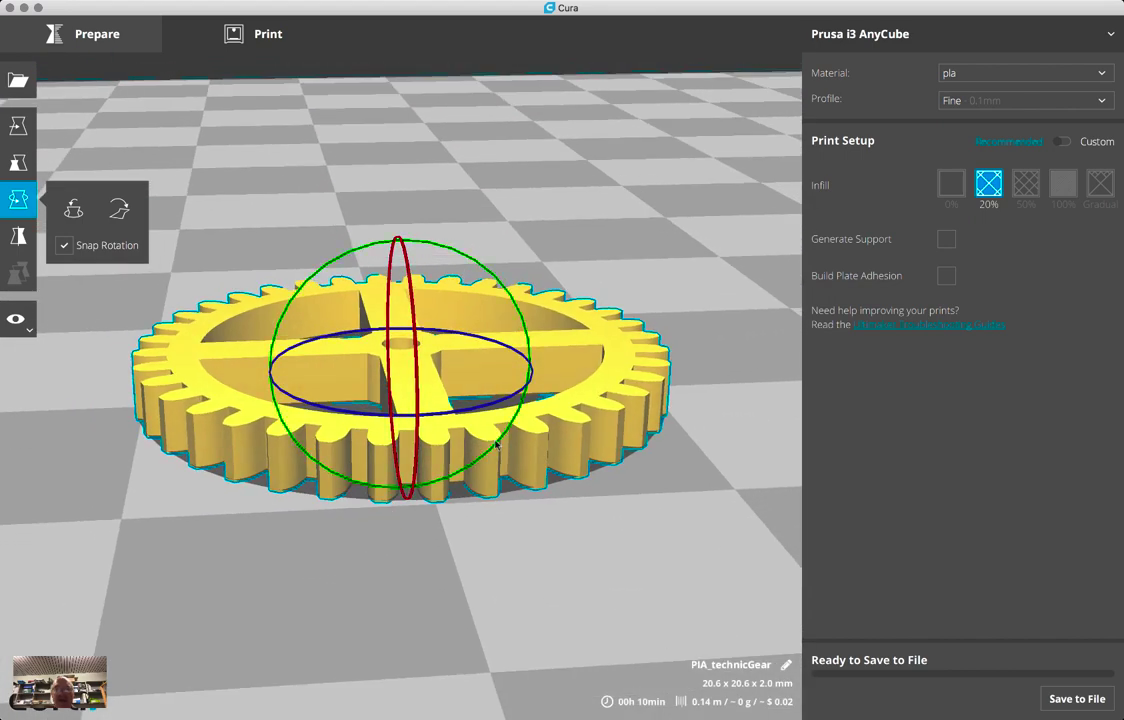
{"action": "scroll", "coordinate": [490, 442], "scroll_direction": "down", "scroll_amount": 4}
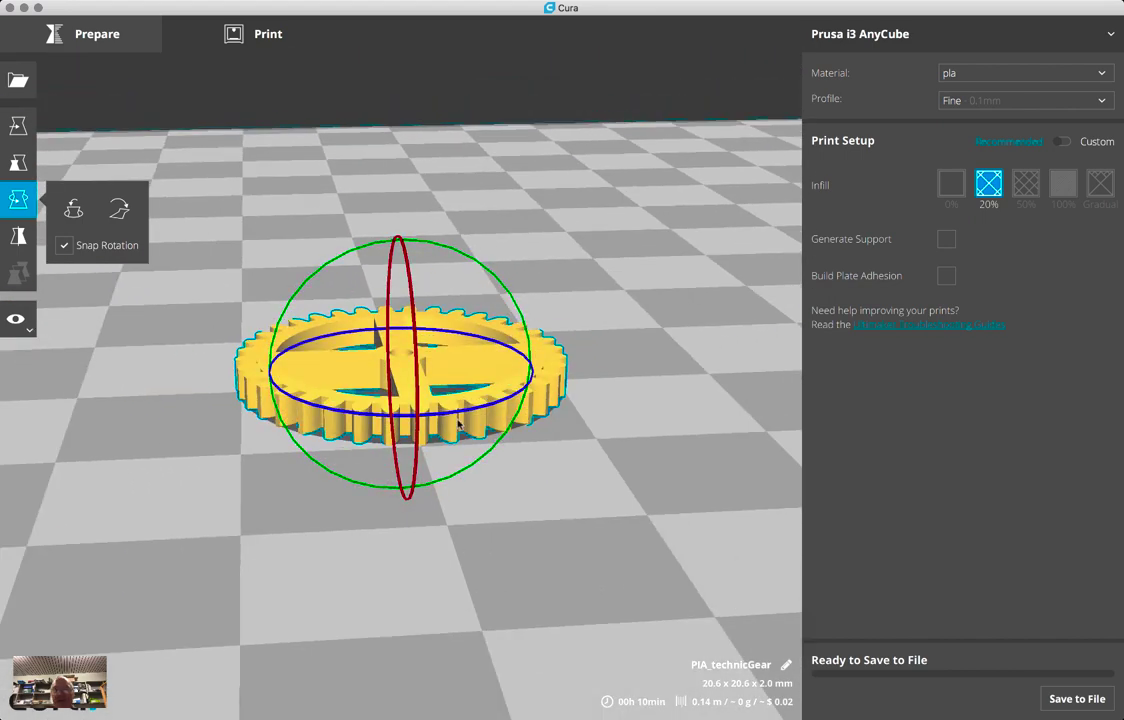
{"action": "left_click", "coordinate": [582, 427]}
{"action": "left_click", "coordinate": [460, 375]}
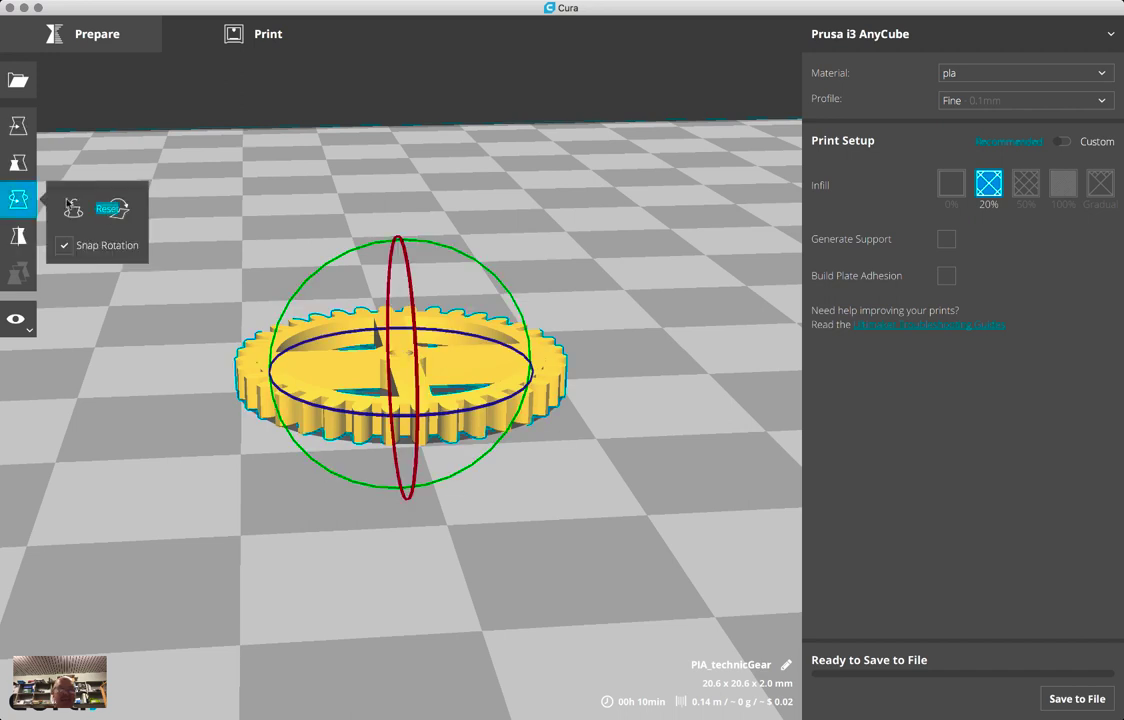
{"action": "left_click_drag", "start_coordinate": [305, 276], "coordinate": [269, 377]}
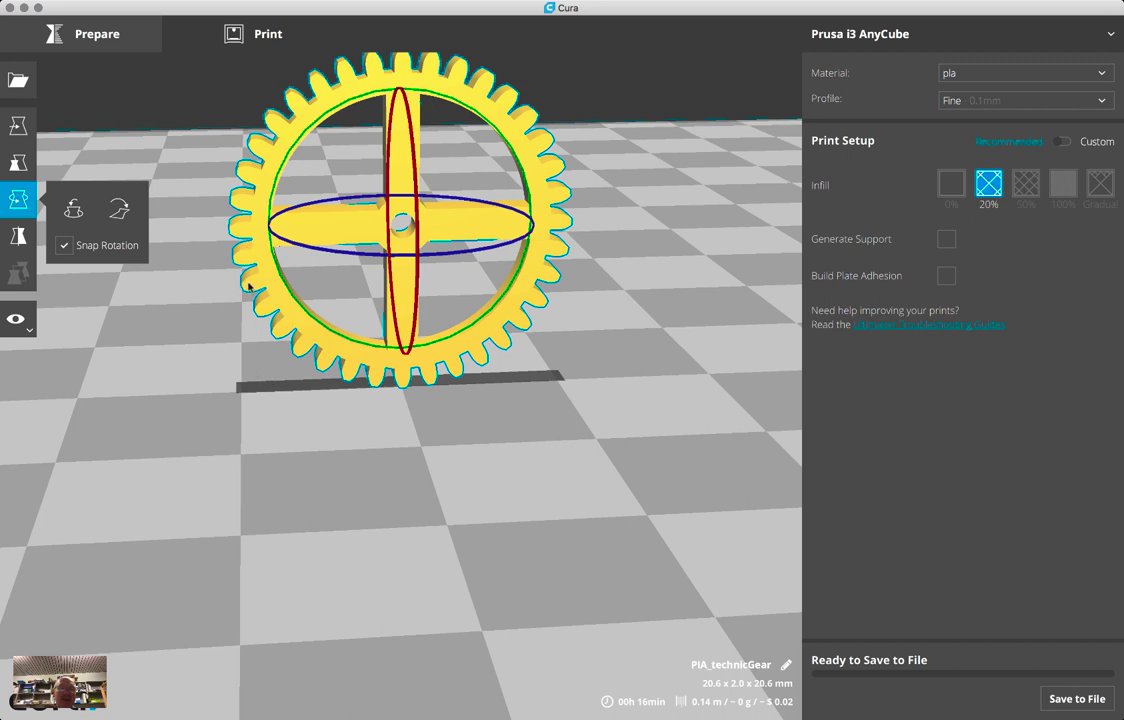
{"action": "left_click", "coordinate": [121, 209]}
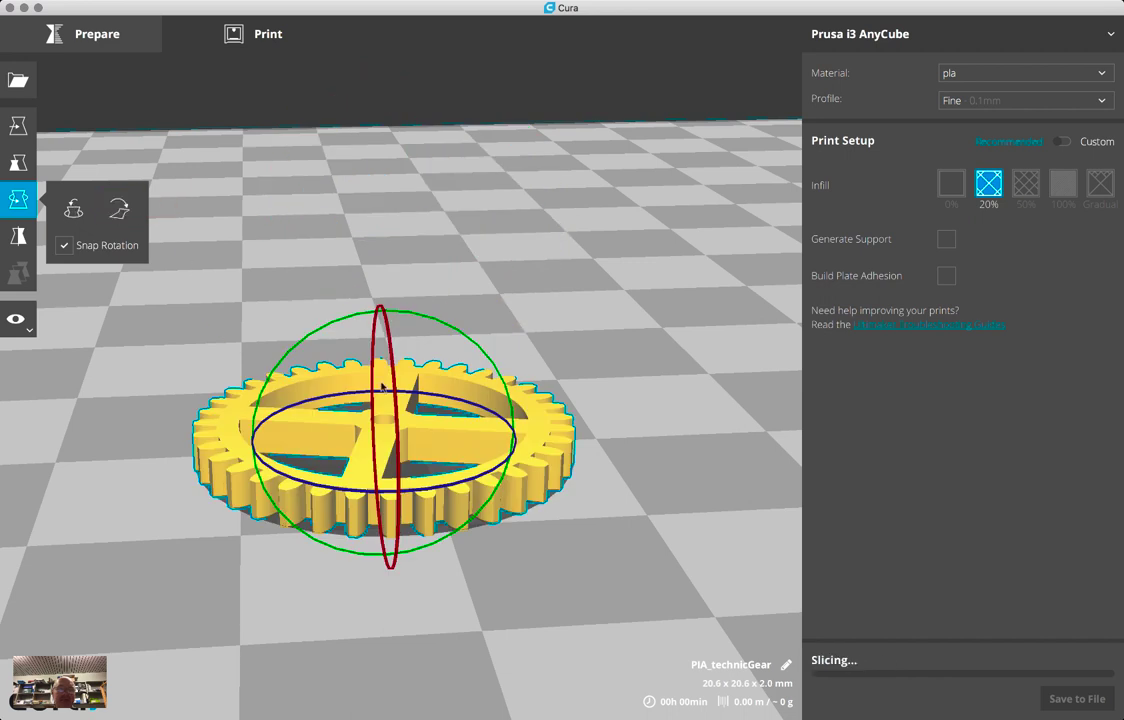
{"action": "scroll", "coordinate": [250, 320], "scroll_direction": "down", "scroll_amount": 5}
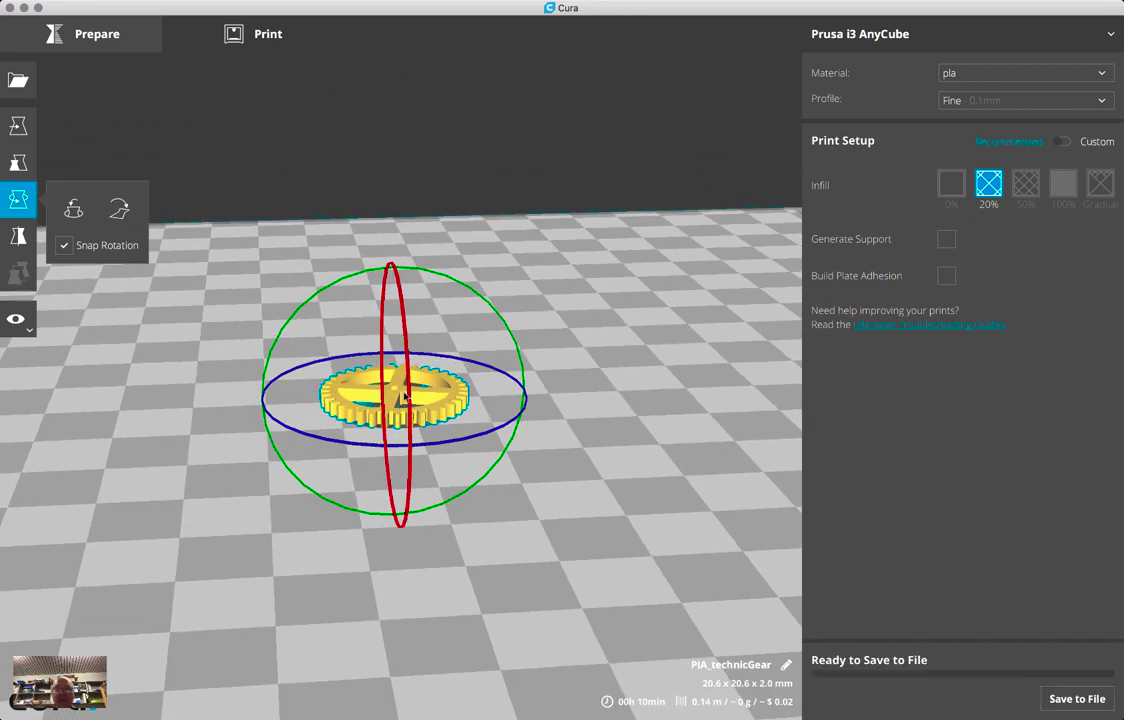
{"action": "left_click", "coordinate": [520, 343]}
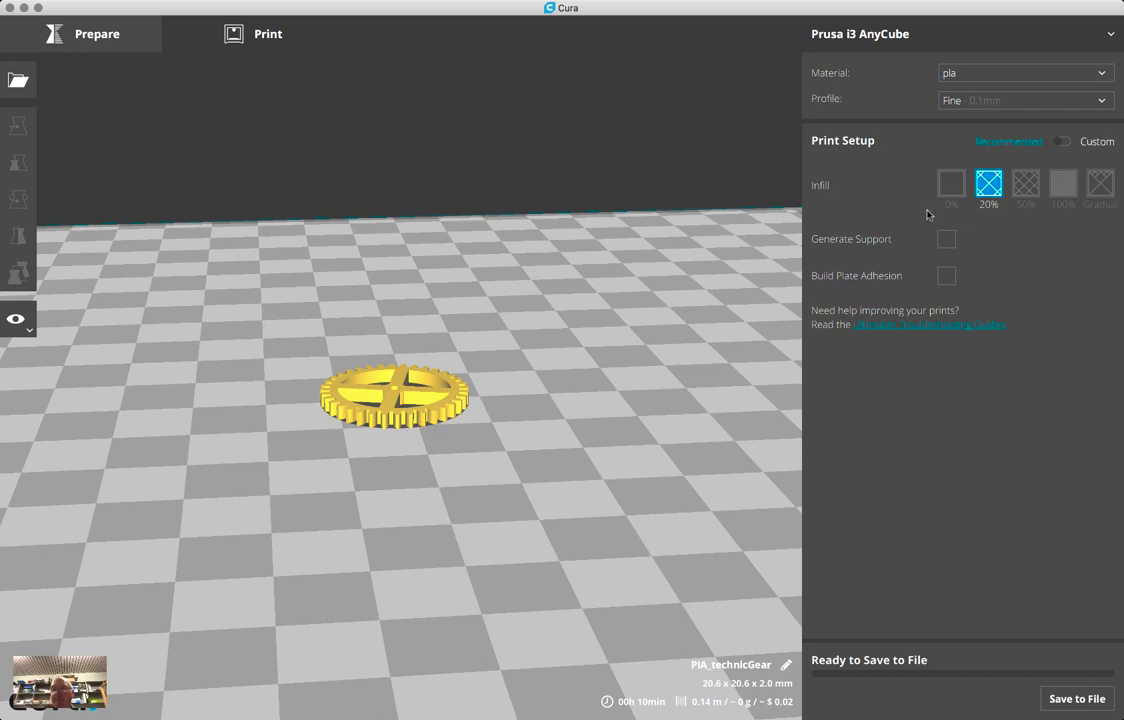
Keep the Fine 0.1mm profile and settle on 20% infill after trying 100% and 50%.
{"action": "left_click", "coordinate": [978, 101]}
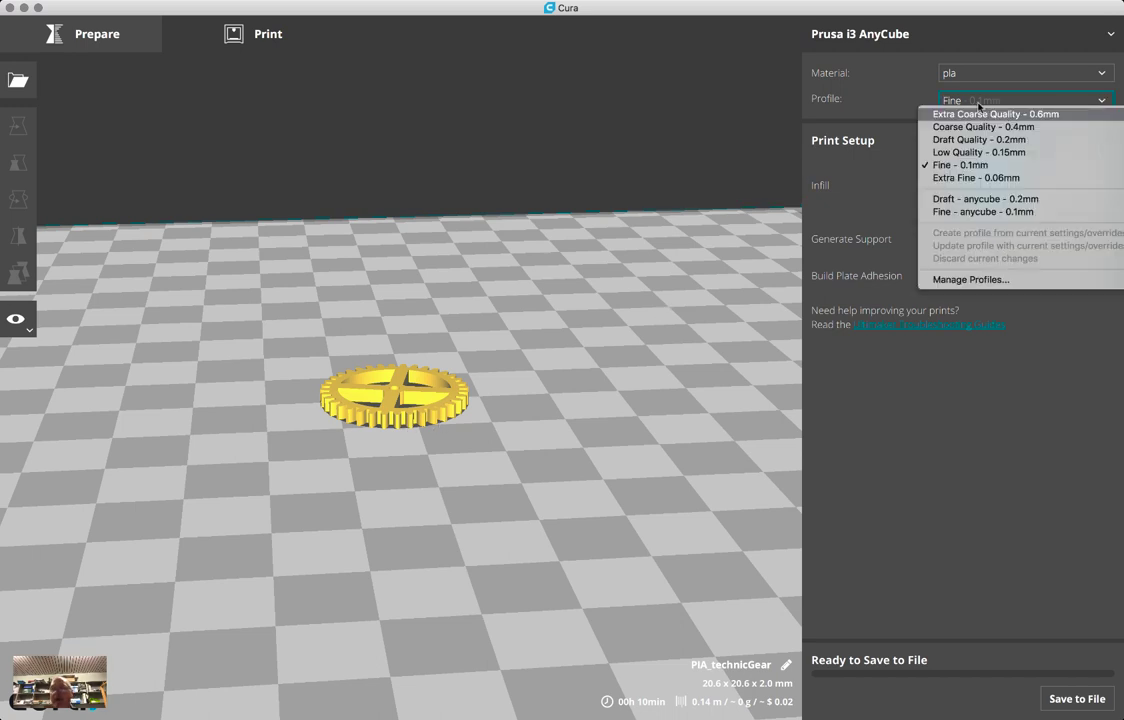
{"action": "left_click", "coordinate": [970, 166]}
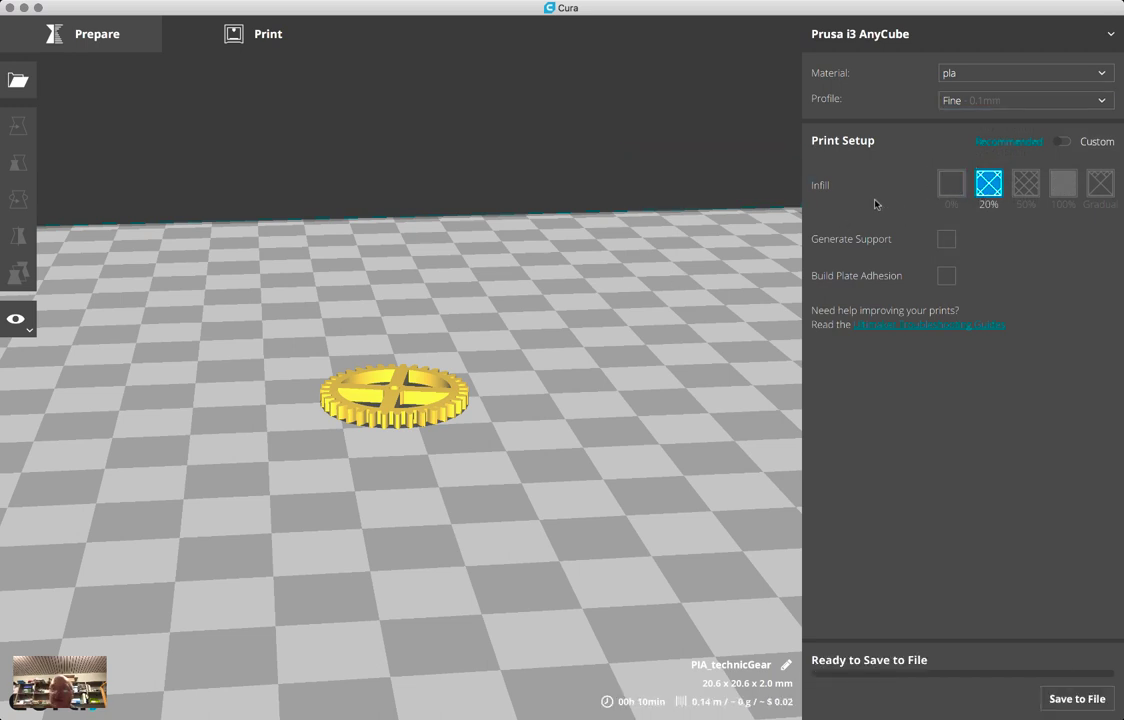
{"action": "left_click", "coordinate": [1060, 186]}
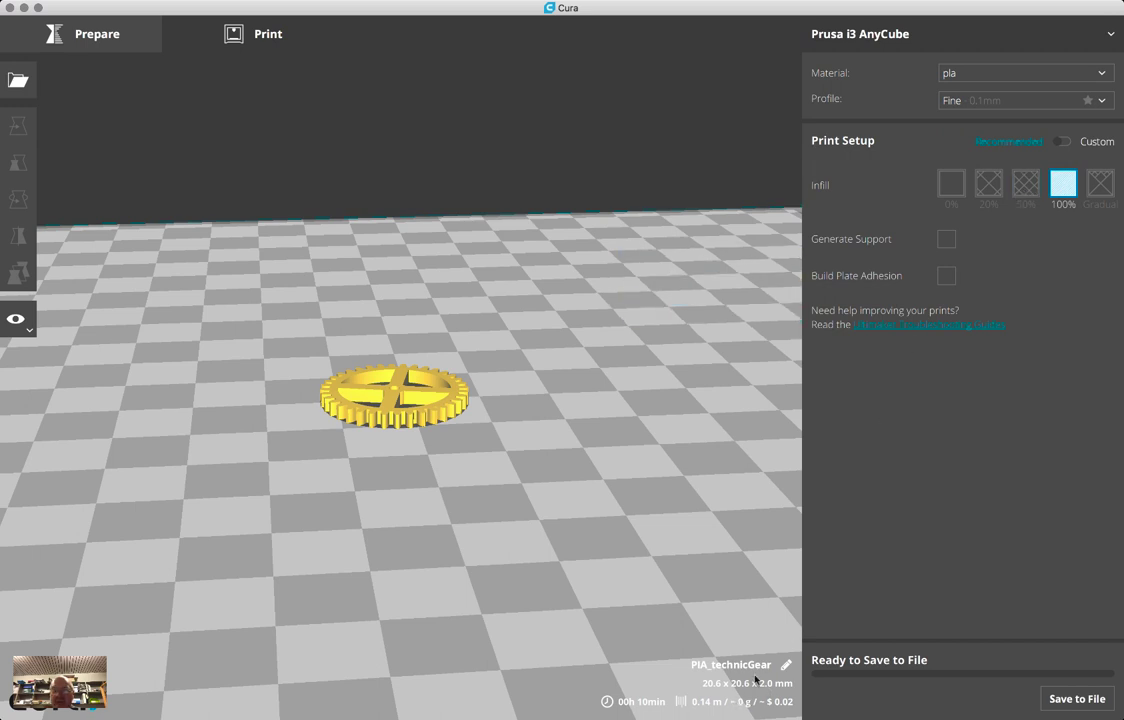
{"action": "left_click", "coordinate": [989, 186]}
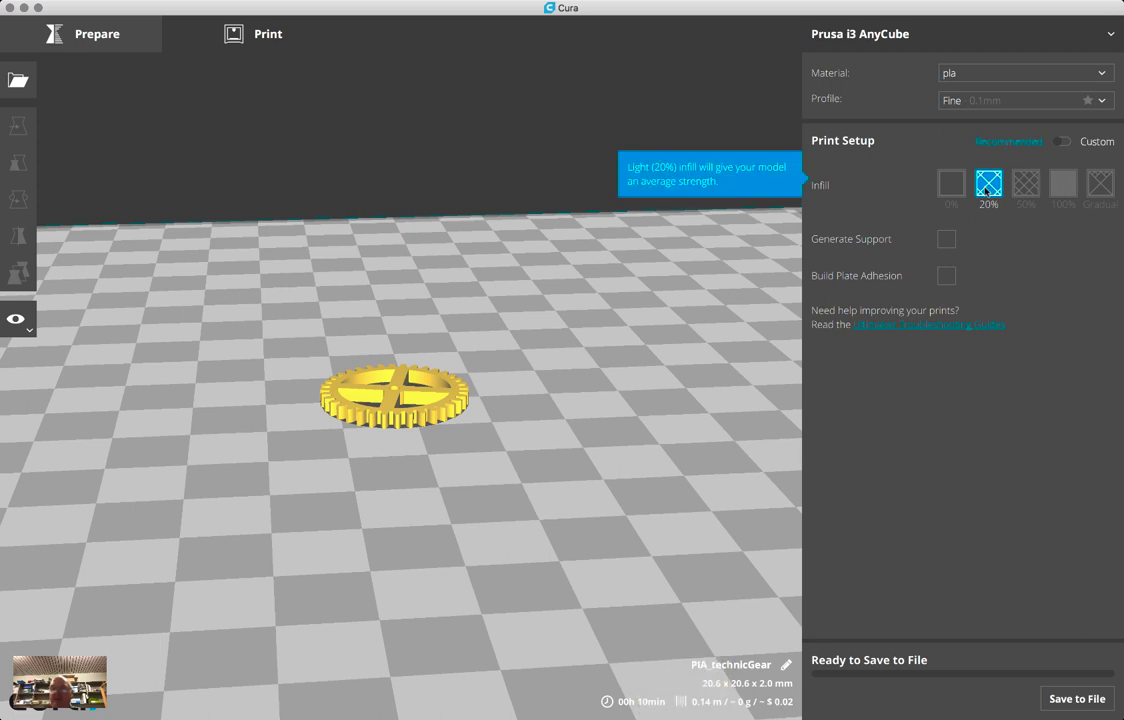
{"action": "left_click", "coordinate": [1022, 185]}
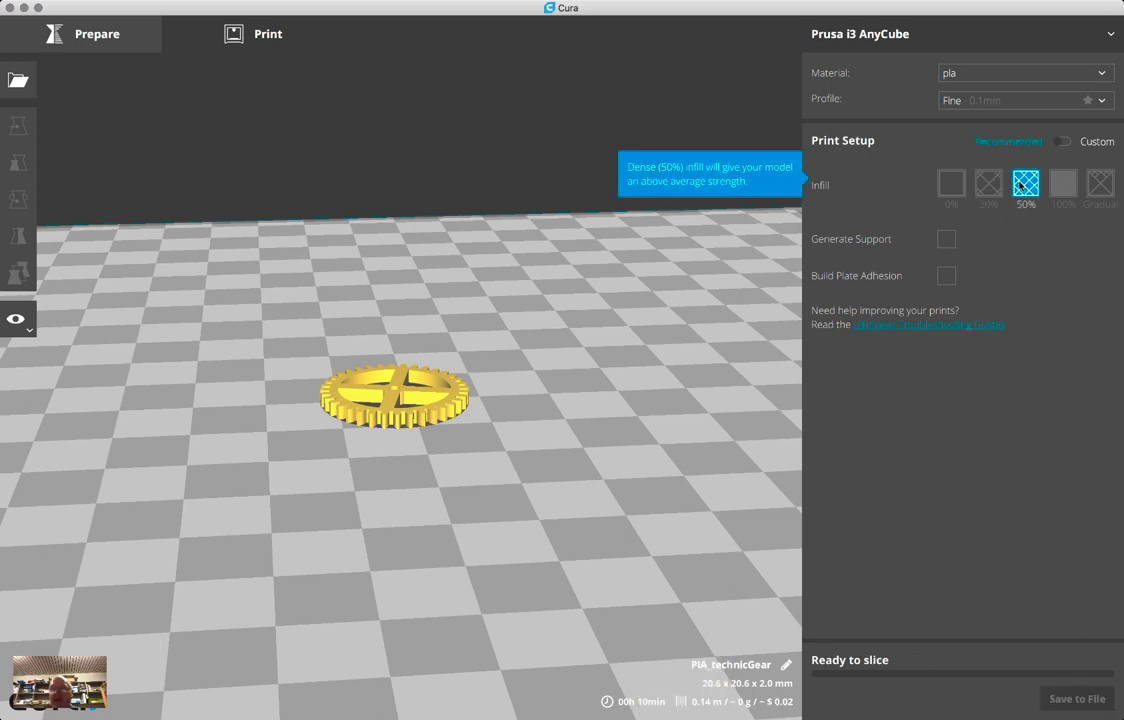
{"action": "left_click", "coordinate": [987, 185]}
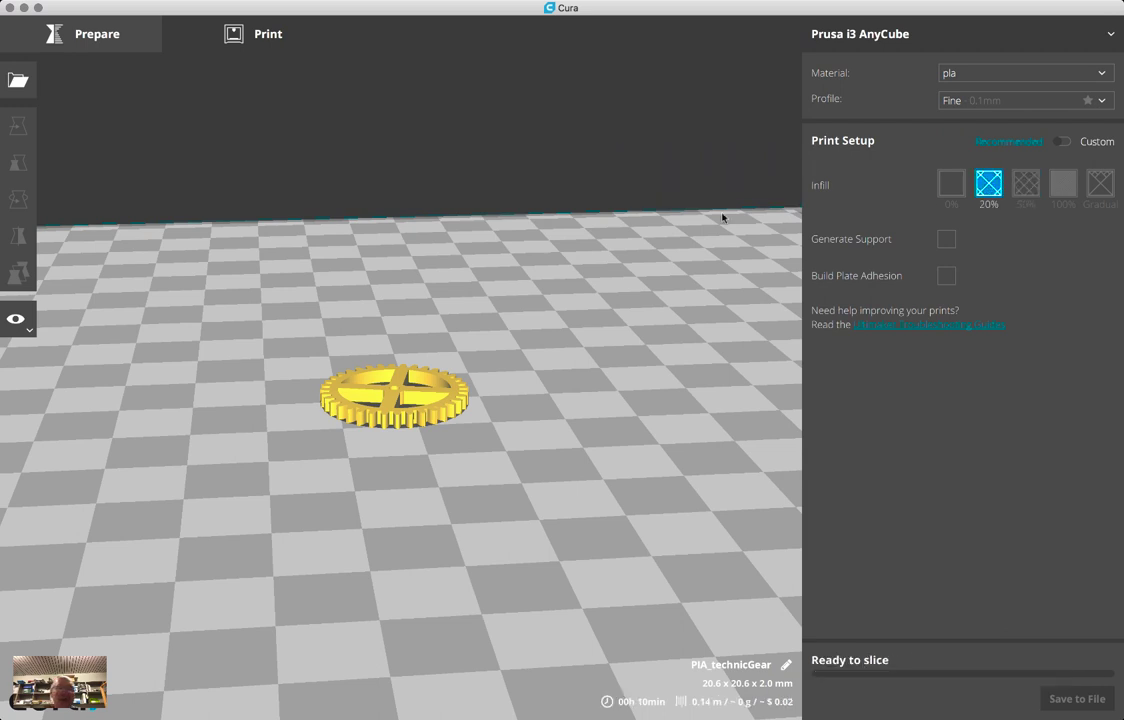
Scale the gear uniformly to 200% (41.2 × 41.2 × 4.0 mm) and let it reslice.
{"action": "left_click", "coordinate": [345, 385]}
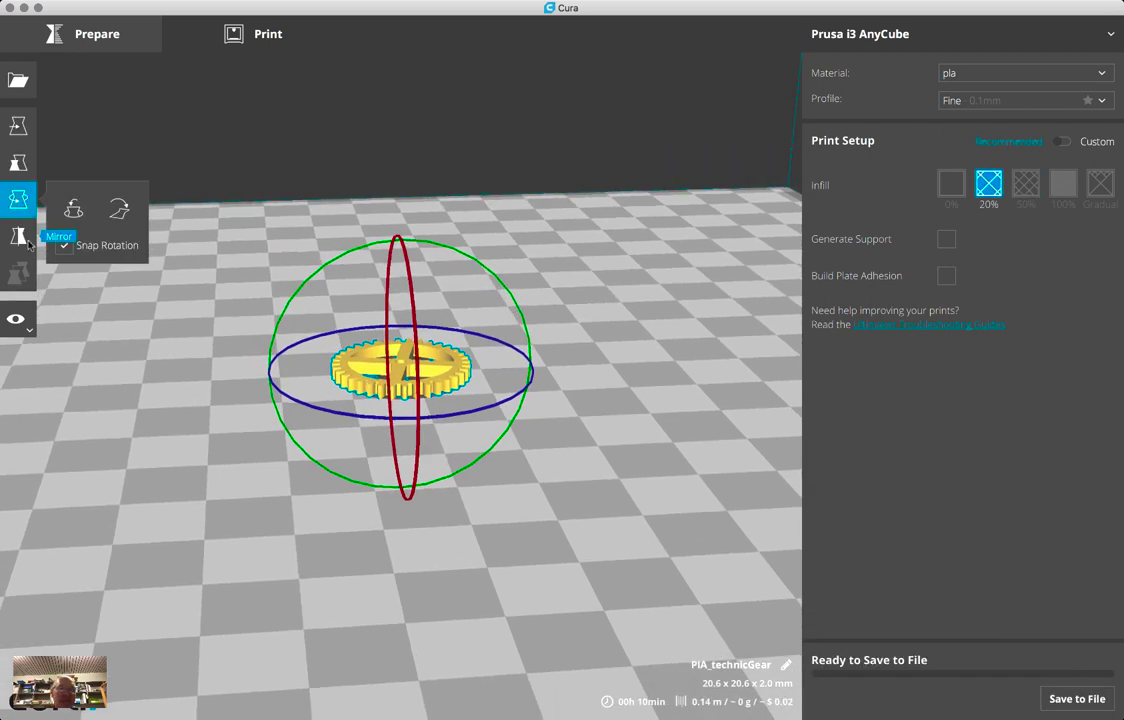
{"action": "left_click", "coordinate": [18, 162]}
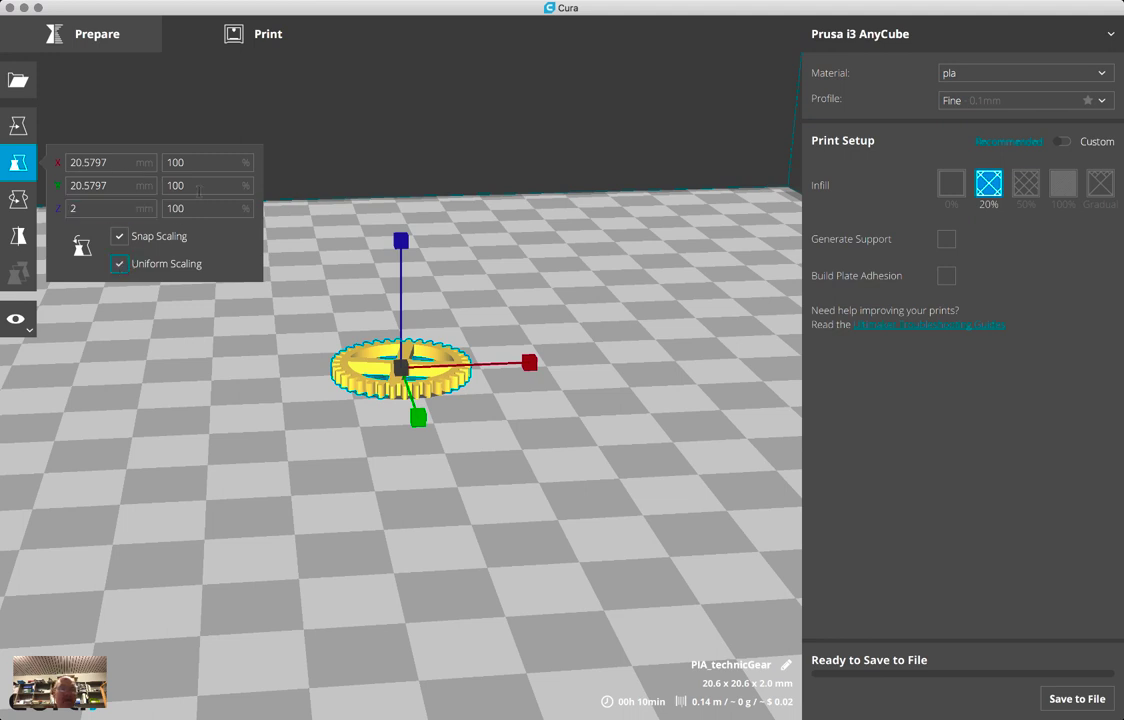
{"action": "left_click", "coordinate": [206, 163]}
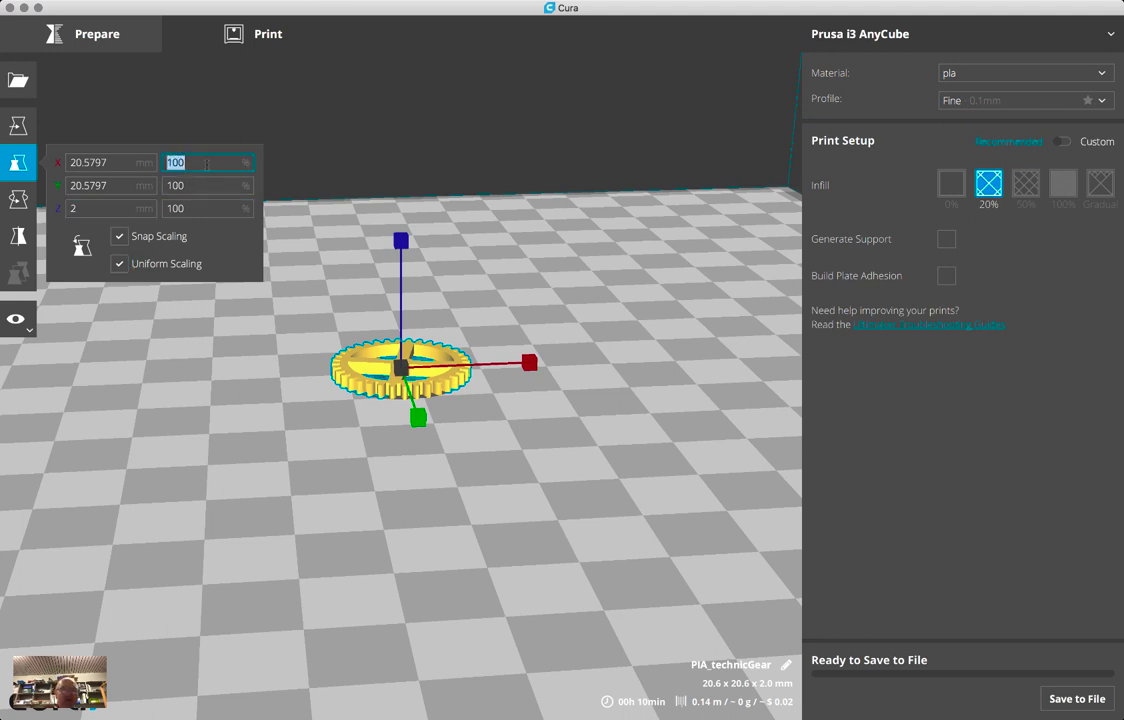
{"action": "type", "text": "200"}
{"action": "key", "text": "Return"}
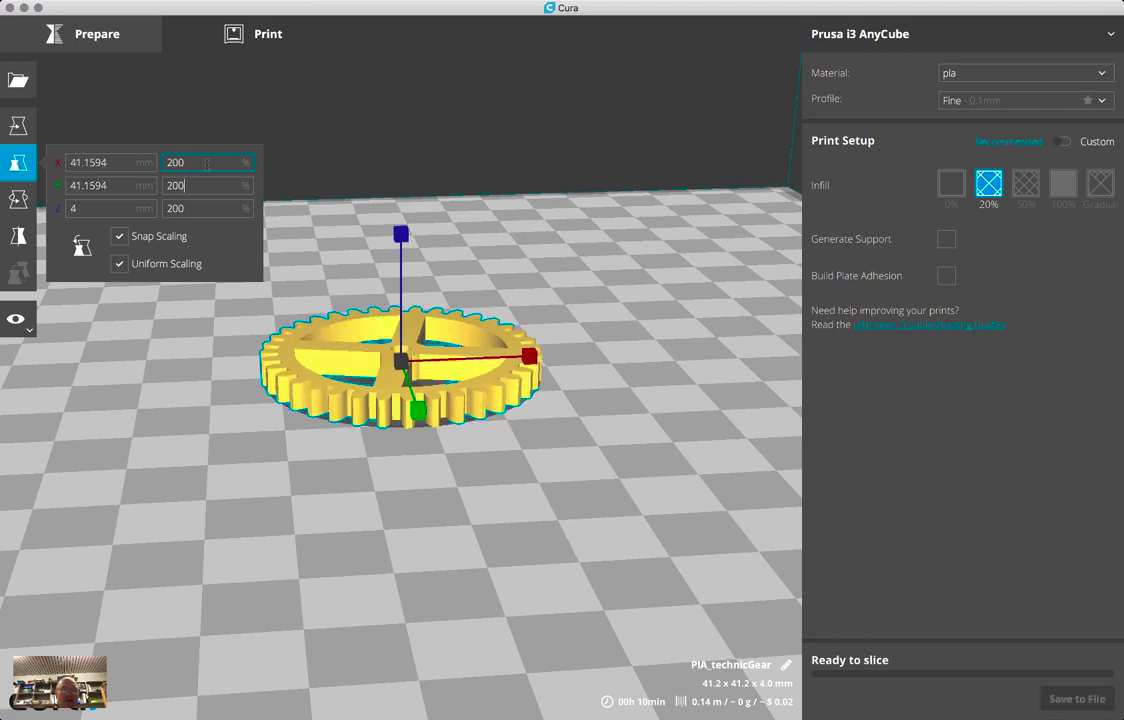
{"action": "left_click", "coordinate": [148, 283]}
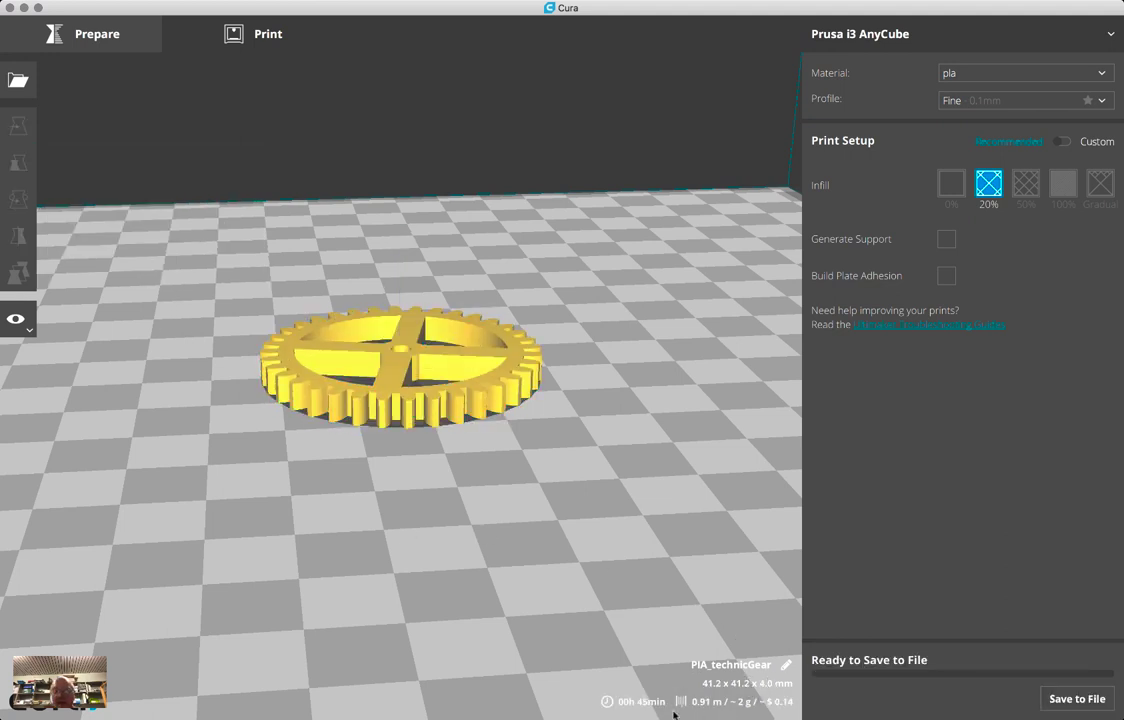
{"action": "mouse_move", "coordinate": [680, 703]}
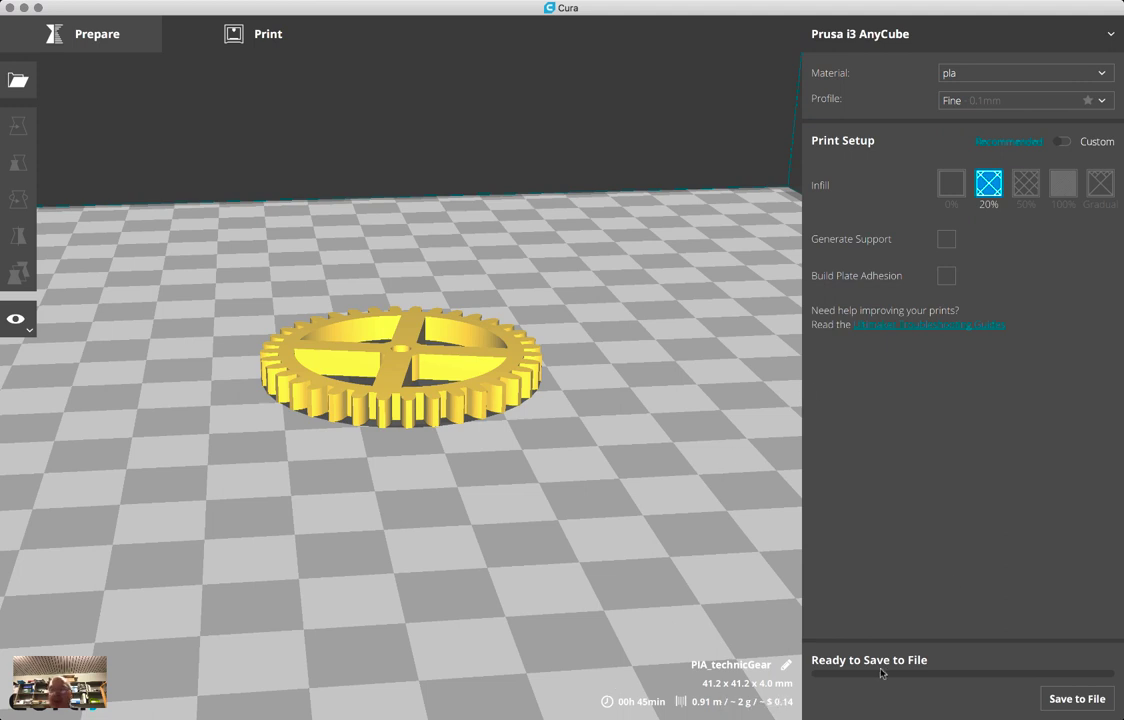
Save the sliced gear as PIA_technicGear.gcode in GCode File format.
{"action": "left_click", "coordinate": [1077, 698]}
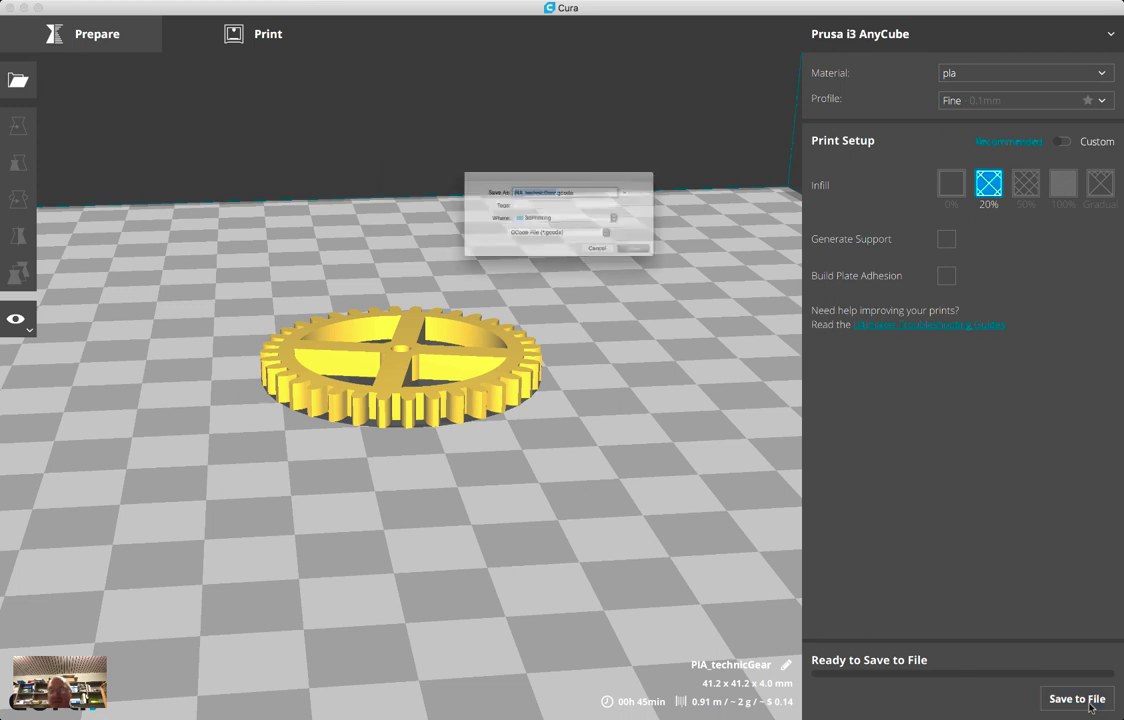
{"action": "double_click", "coordinate": [593, 177]}
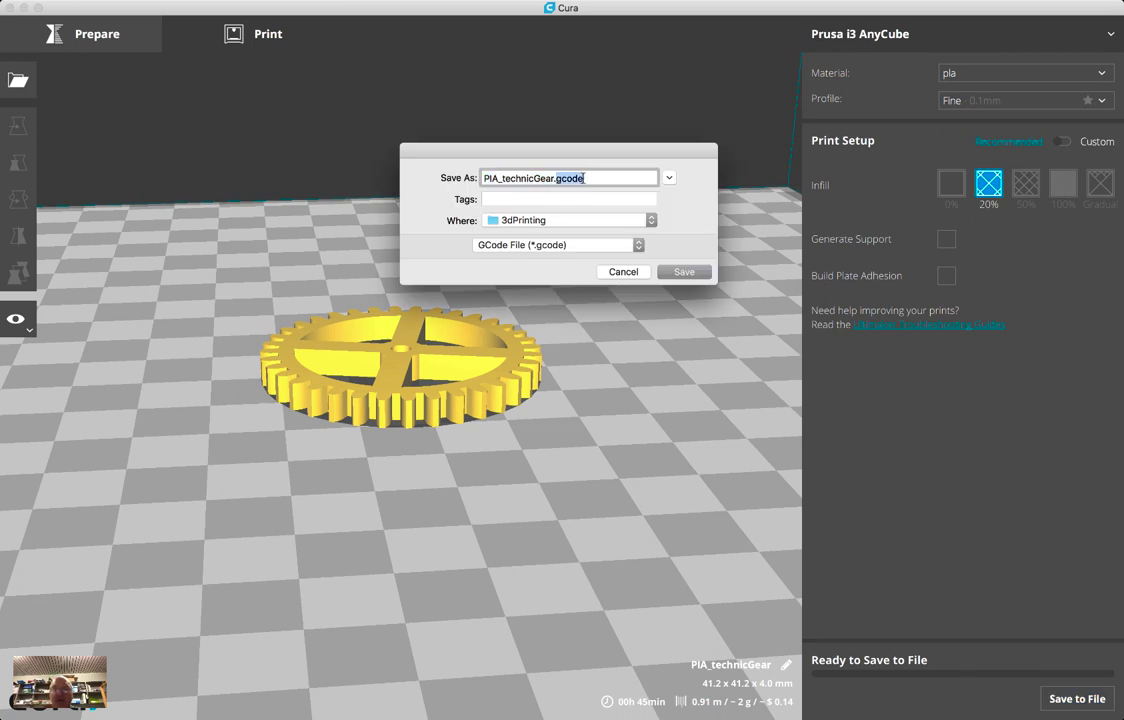
{"action": "key", "text": "super+a"}
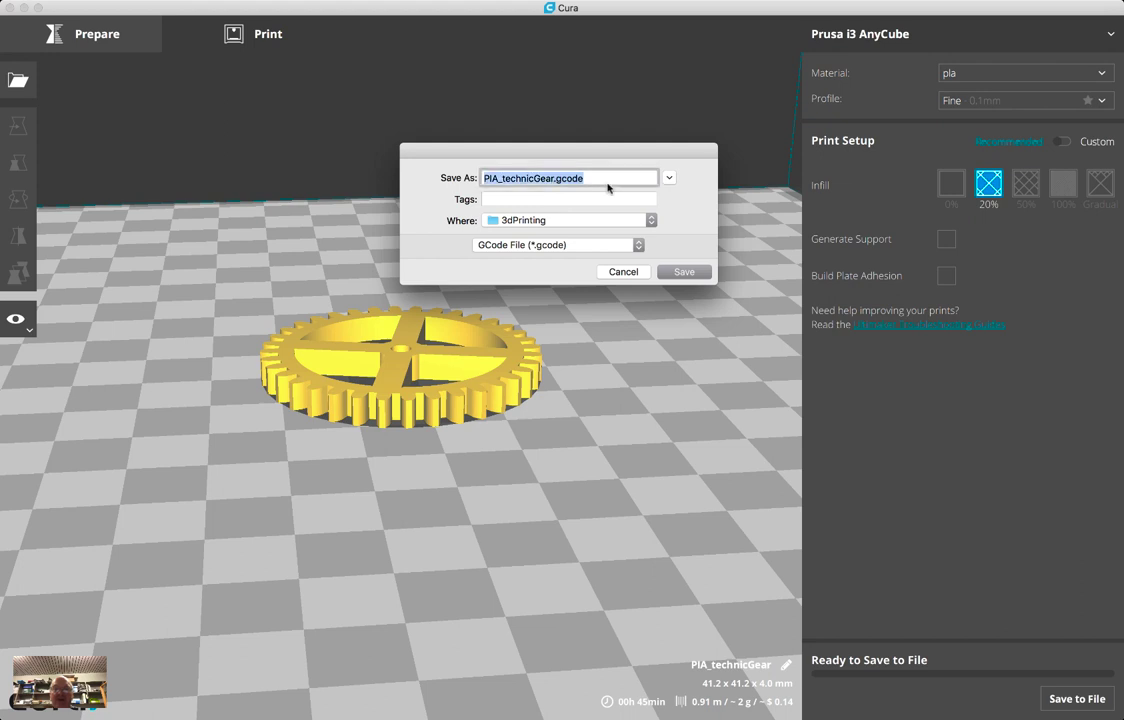
{"action": "left_click_drag", "start_coordinate": [602, 154], "coordinate": [593, 120]}
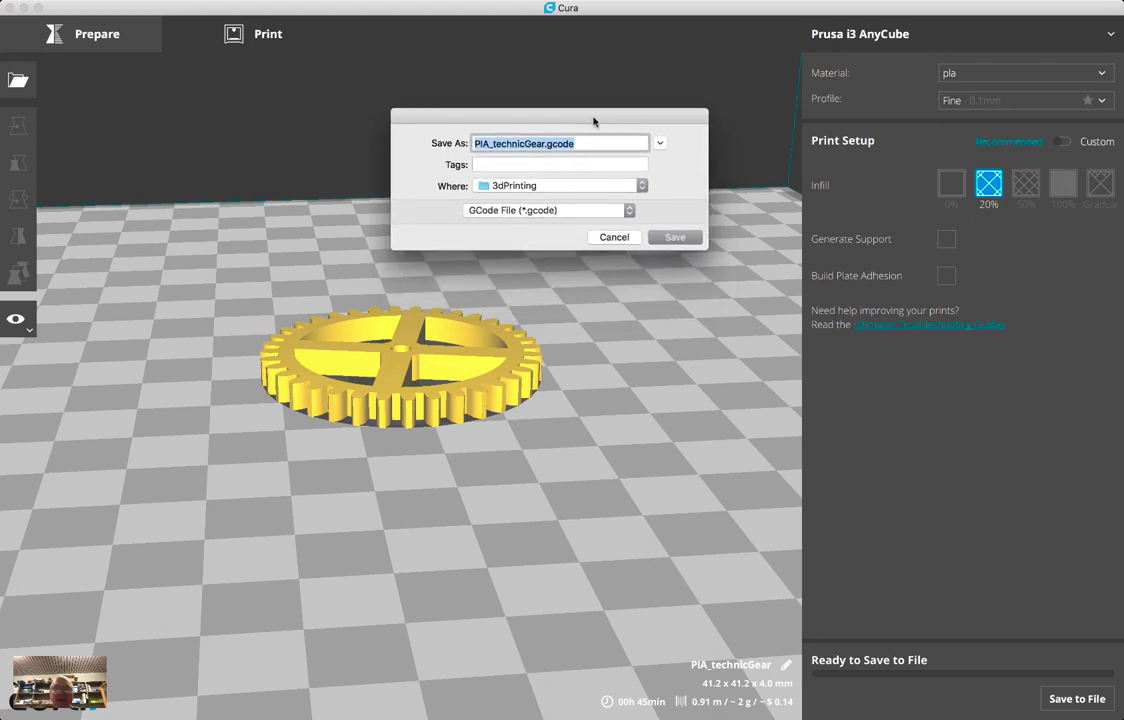
{"action": "left_click", "coordinate": [591, 138]}
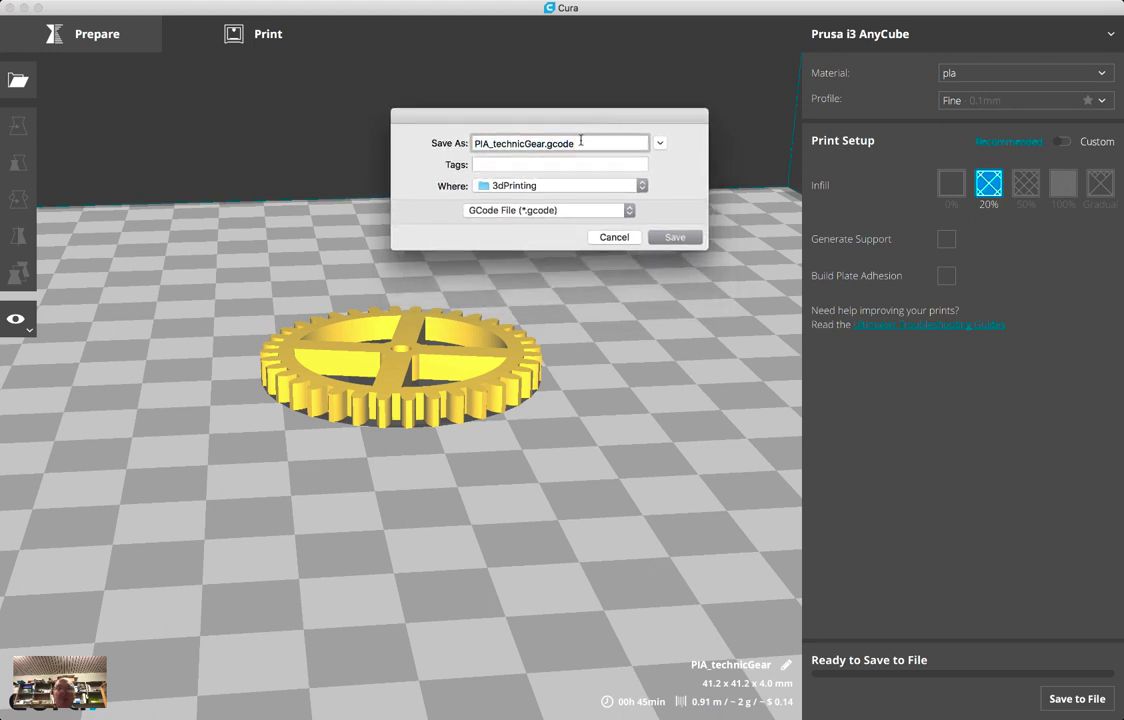
{"action": "double_click", "coordinate": [560, 143]}
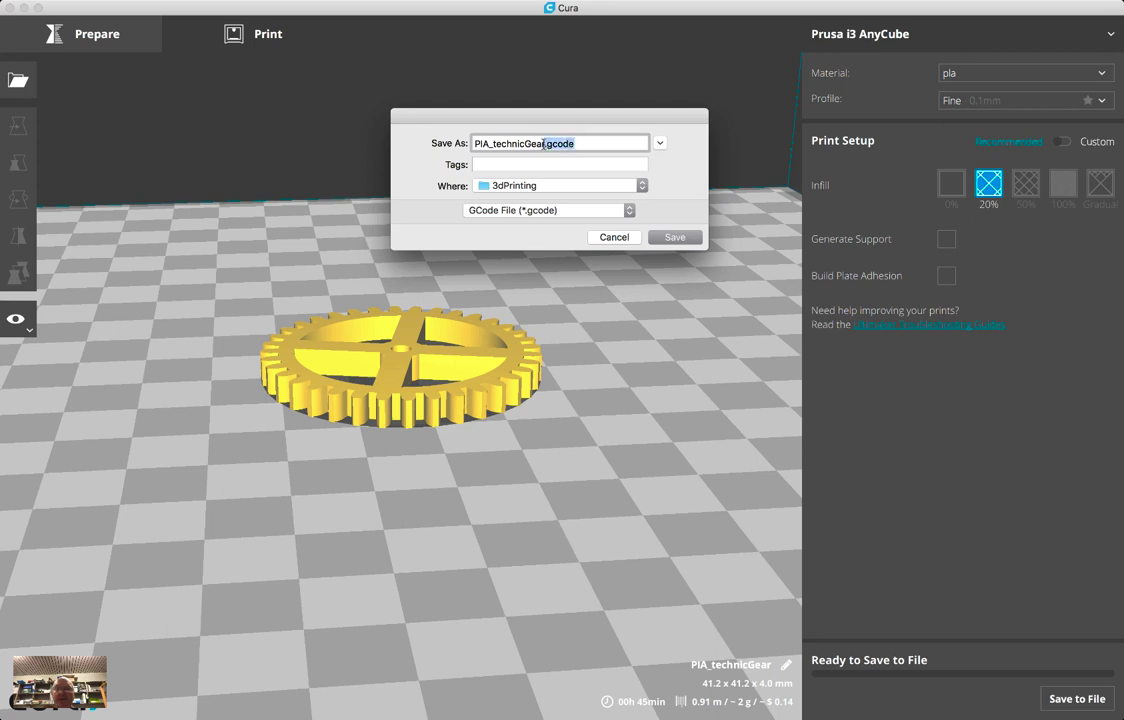
{"action": "left_click", "coordinate": [592, 210]}
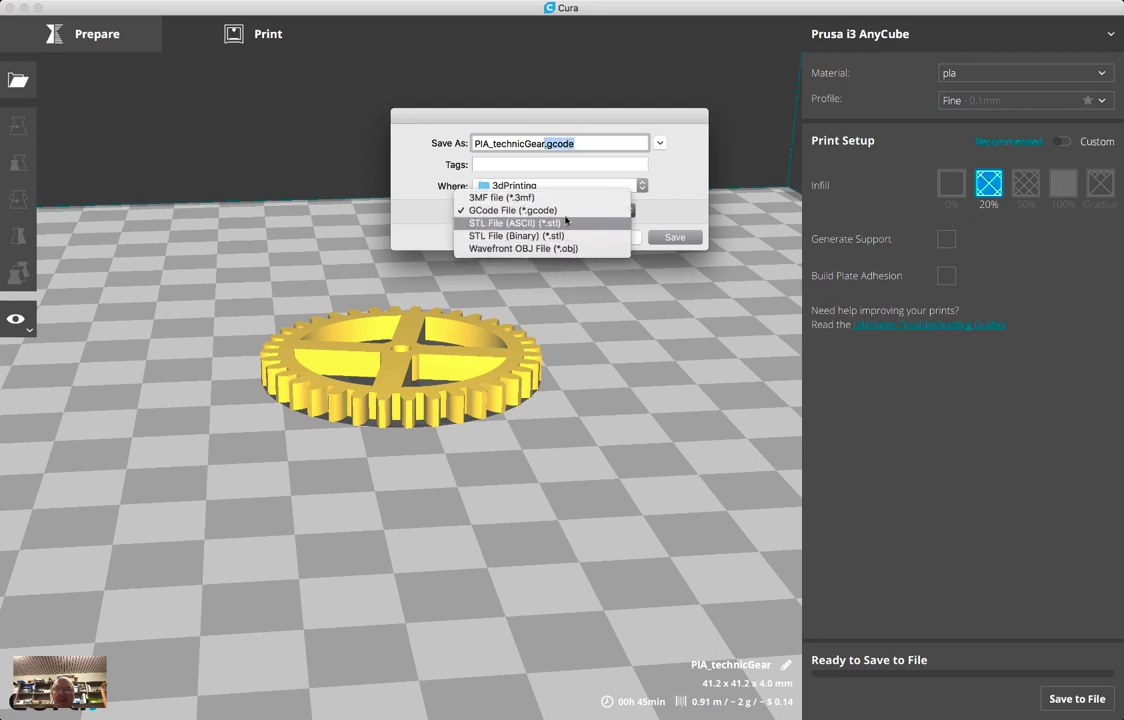
{"action": "left_click", "coordinate": [575, 210]}
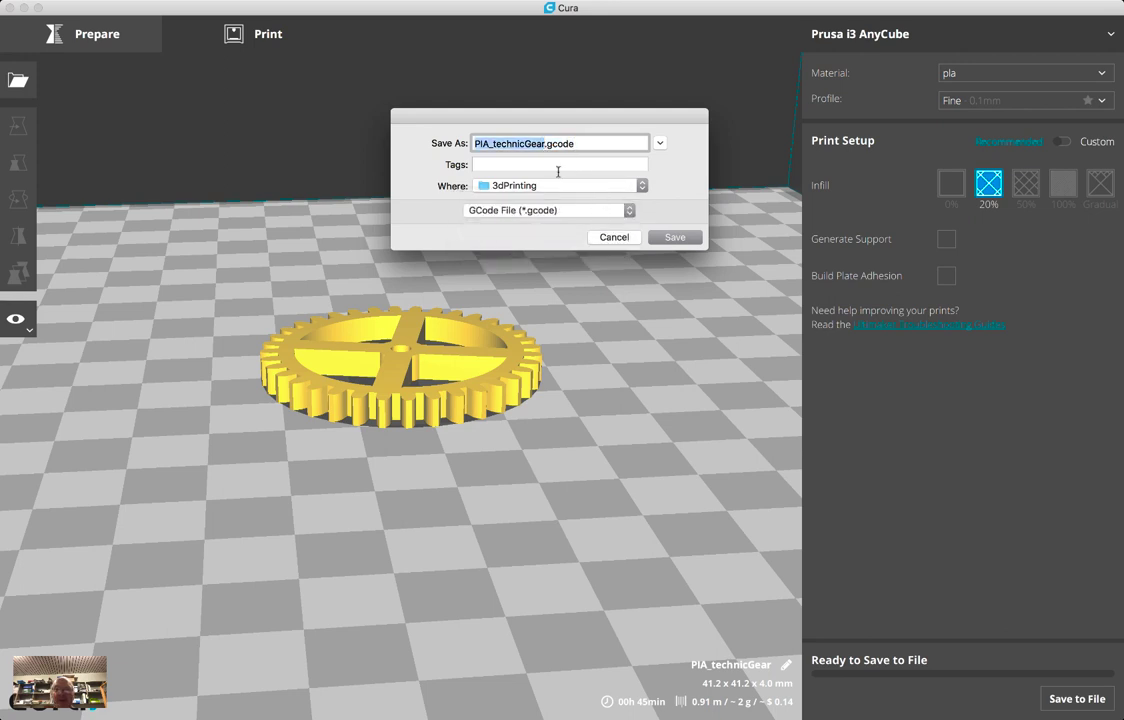
{"action": "left_click", "coordinate": [675, 238]}
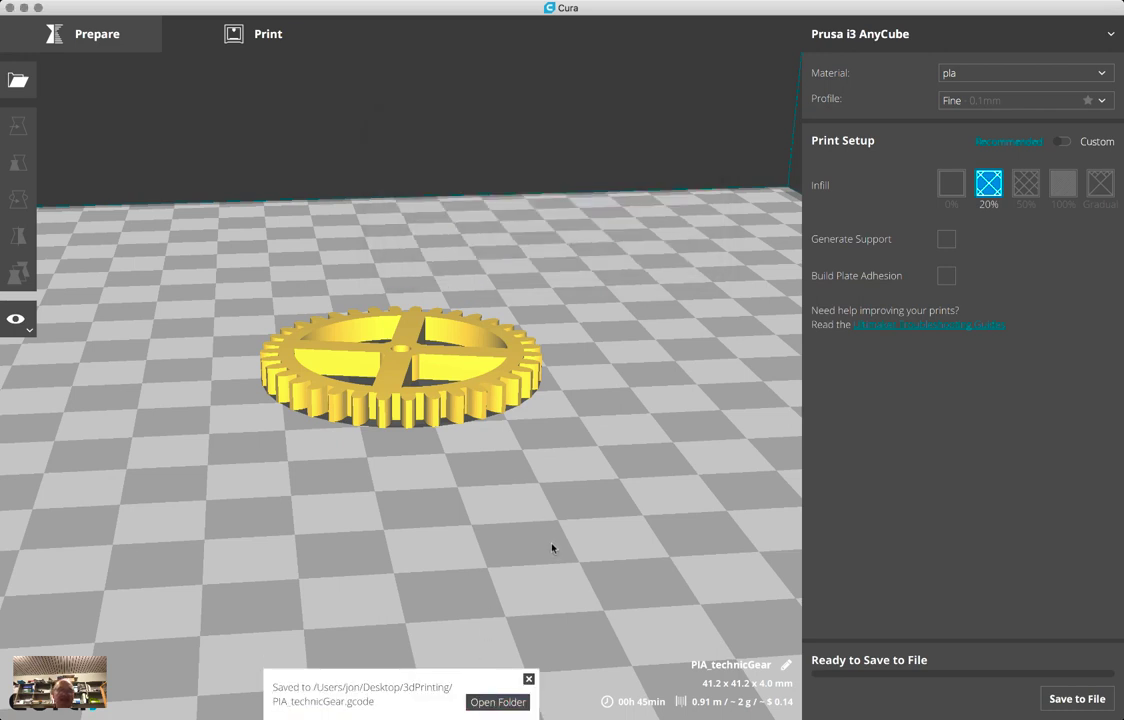
Open PIA_technicGear.gcode from the 3dPrinting folder in TextWrangler.
{"action": "left_click", "coordinate": [496, 703]}
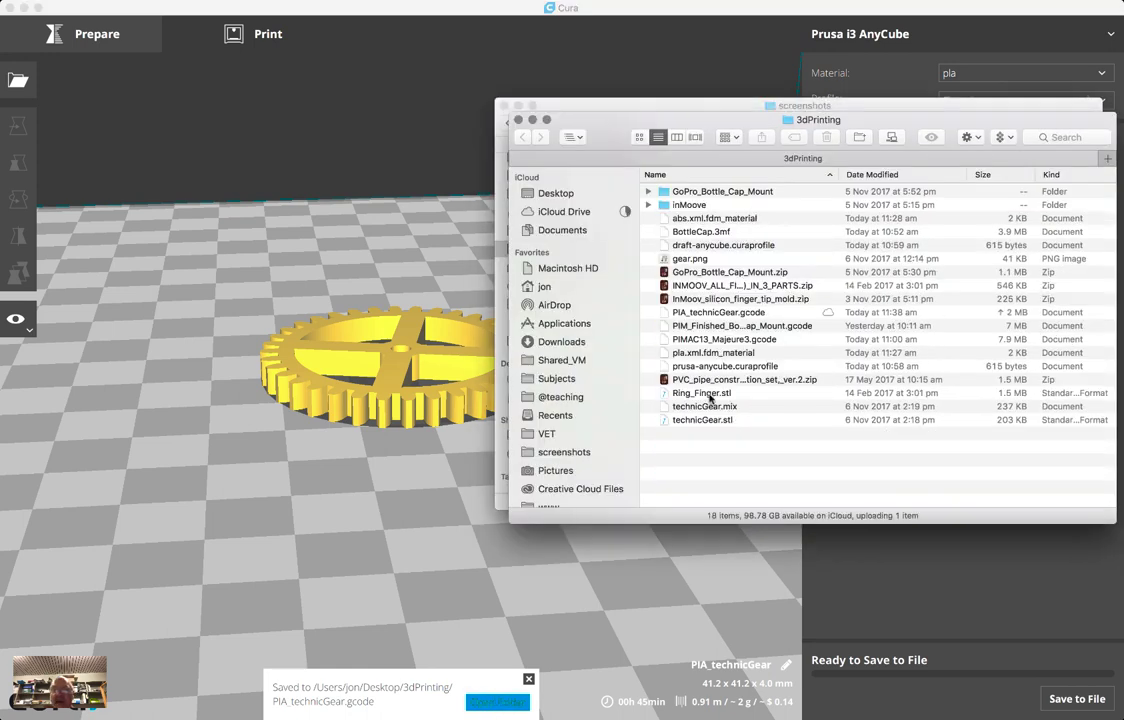
{"action": "left_click", "coordinate": [705, 339]}
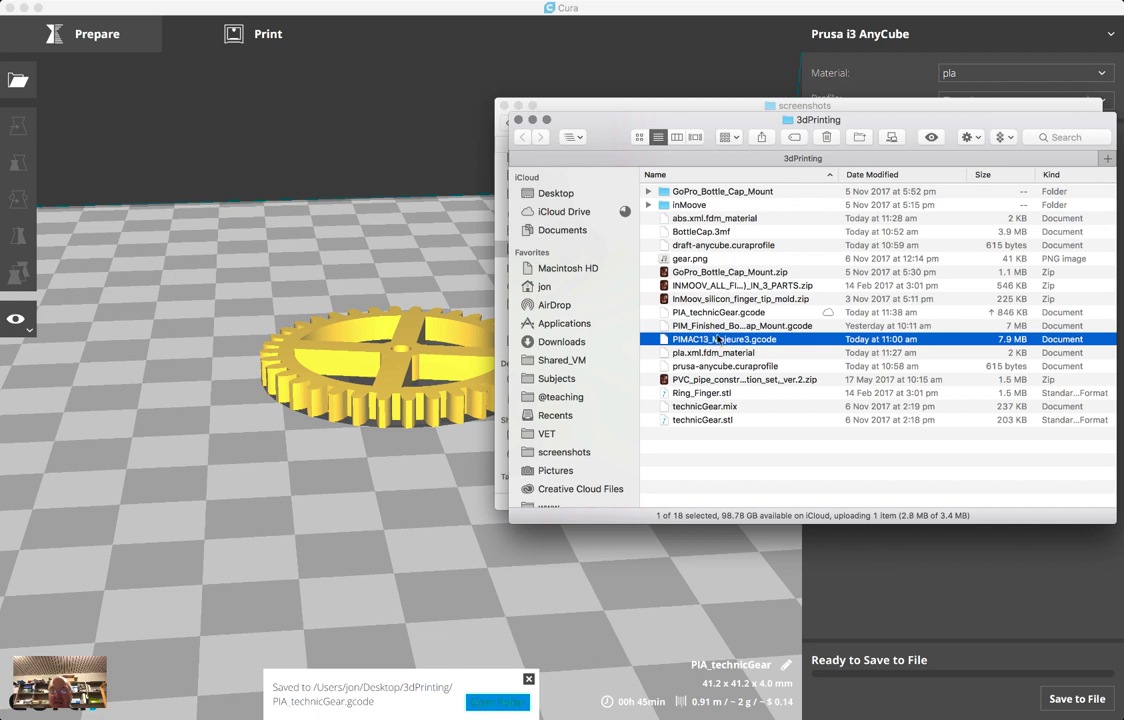
{"action": "left_click", "coordinate": [636, 312]}
{"action": "right_click", "coordinate": [714, 316]}
{"action": "mouse_move", "coordinate": [722, 336]}
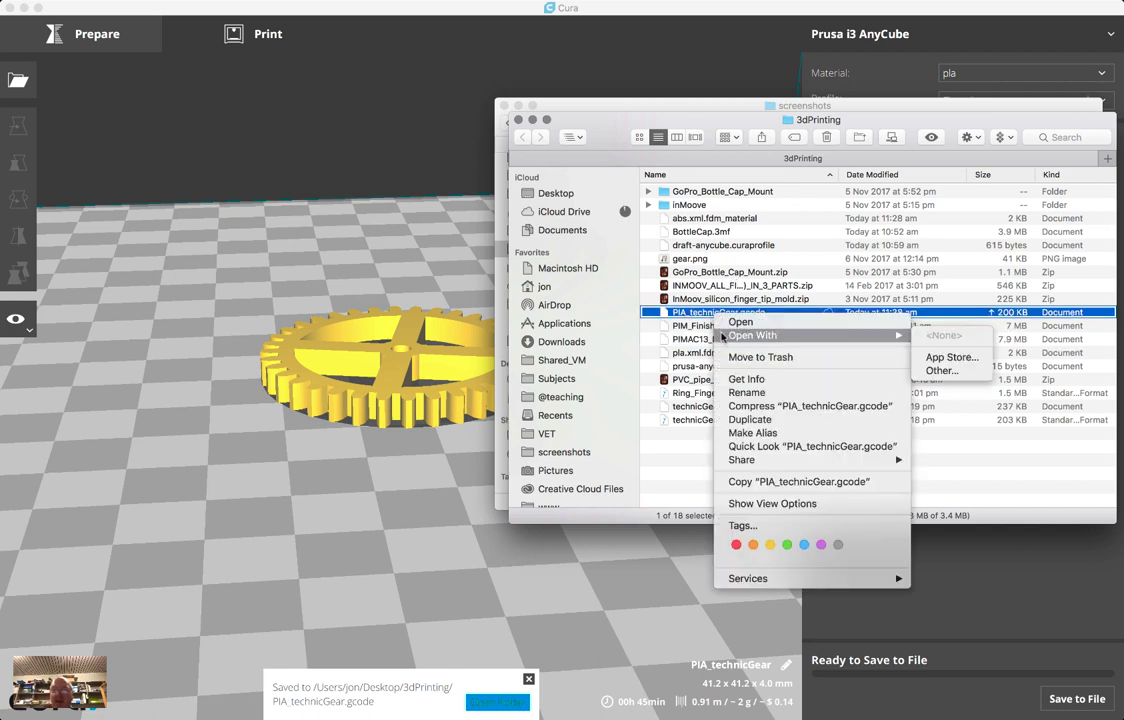
{"action": "left_click", "coordinate": [941, 370]}
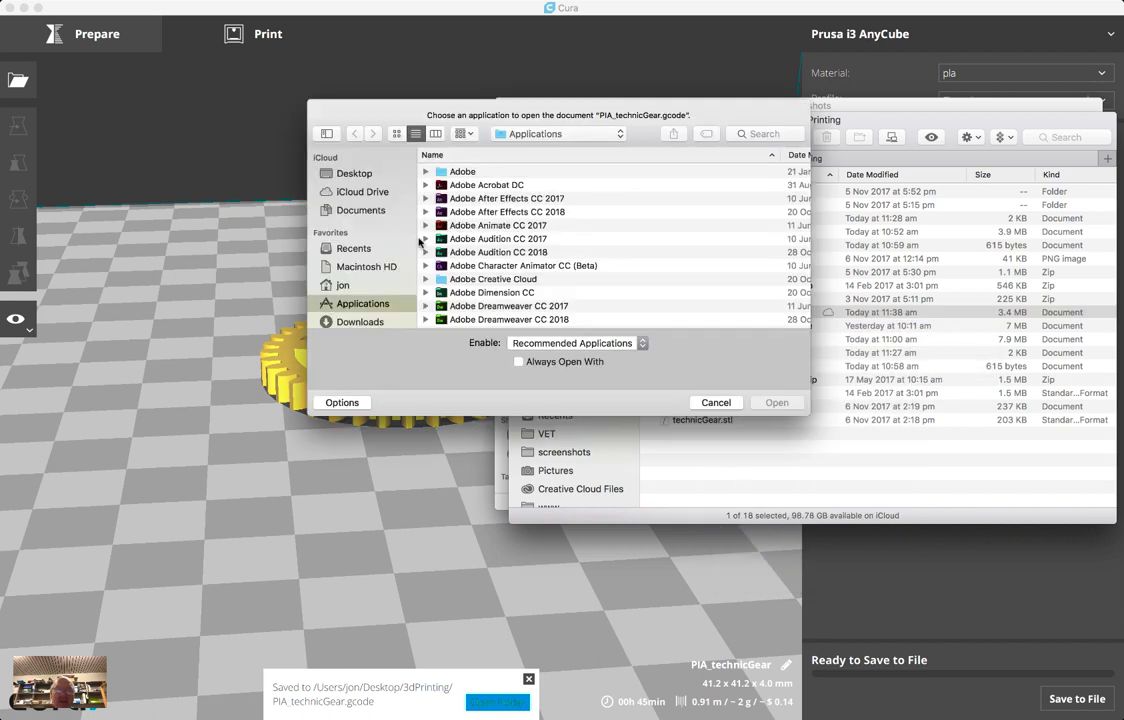
{"action": "scroll", "coordinate": [504, 252], "scroll_direction": "down", "scroll_amount": 20}
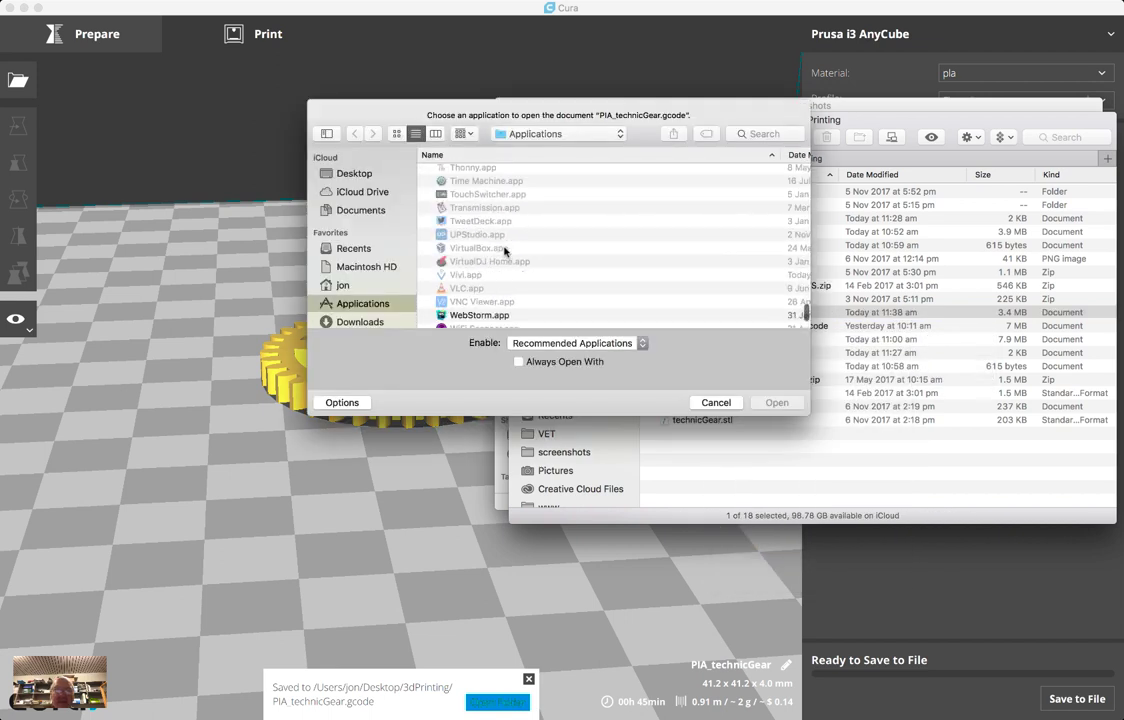
{"action": "double_click", "coordinate": [446, 212]}
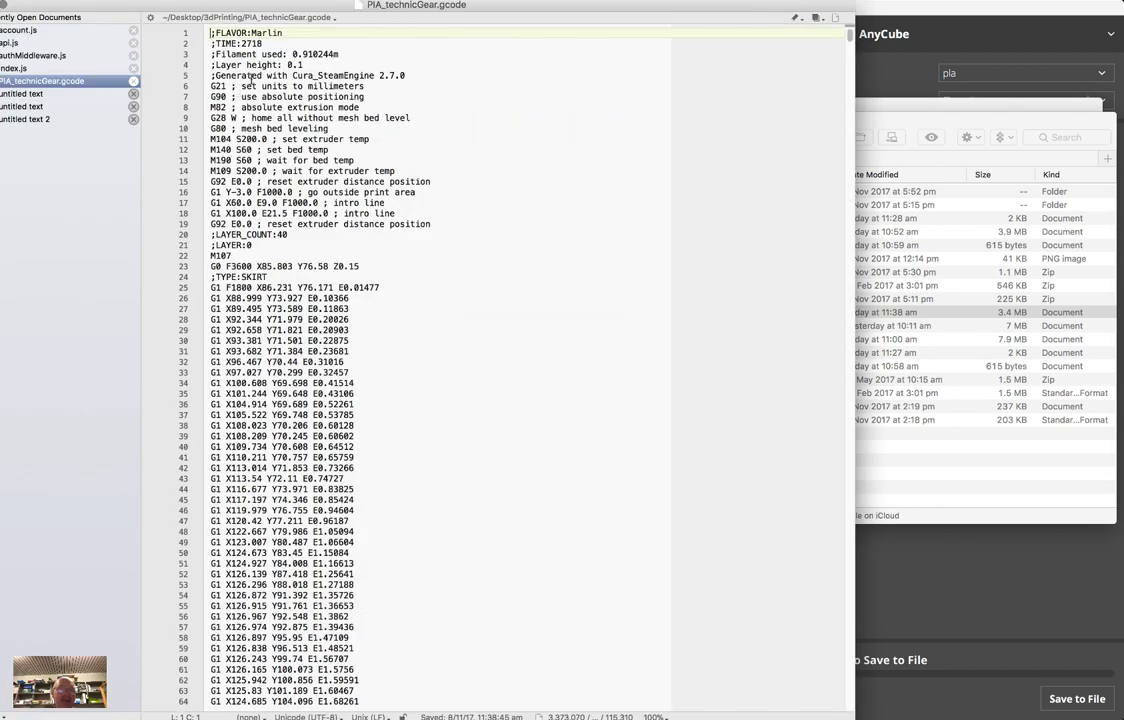
Scroll the gcode to its end, select the lines from TIME_ELAPSED to ;End of Gcode, then return to Cura.
{"action": "scroll", "coordinate": [252, 78], "scroll_direction": "down", "scroll_amount": 1}
{"action": "scroll", "coordinate": [251, 76], "scroll_direction": "down", "scroll_amount": 20}
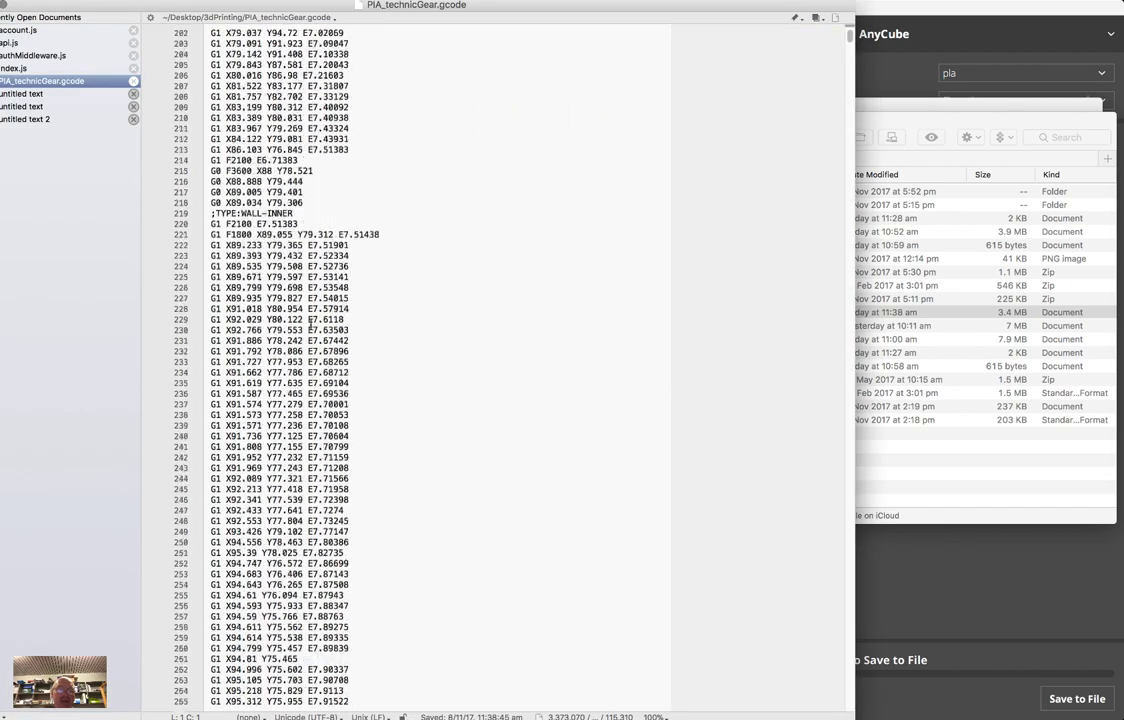
{"action": "scroll", "coordinate": [288, 181], "scroll_direction": "down", "scroll_amount": 20}
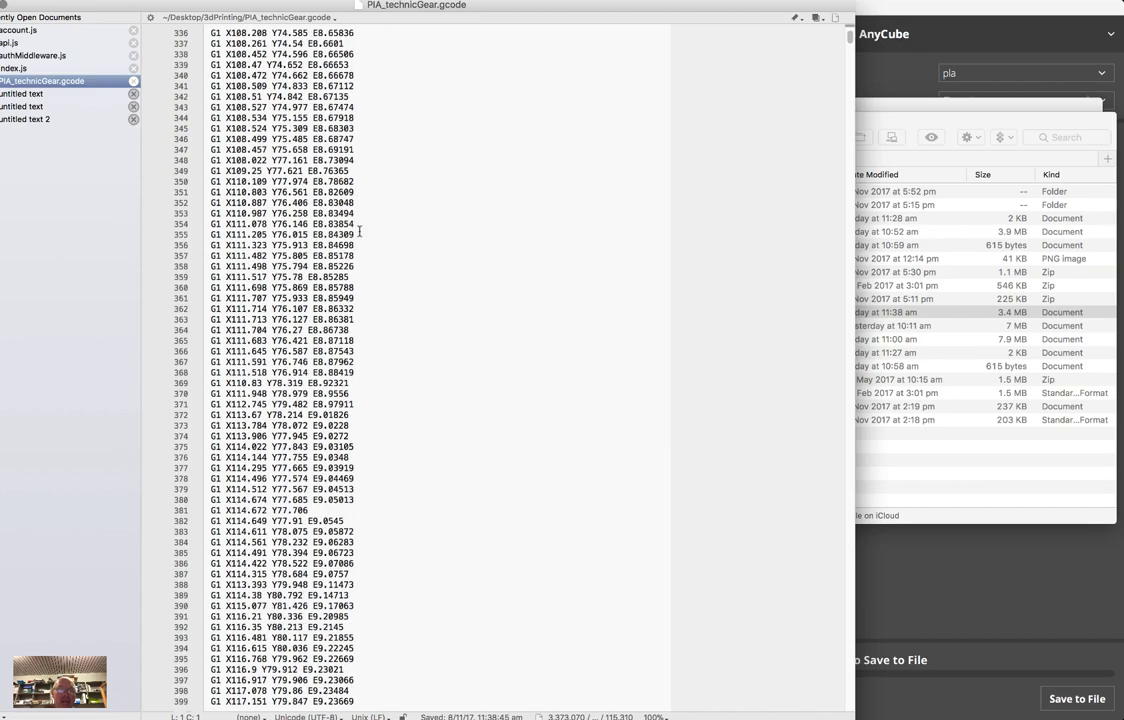
{"action": "scroll", "coordinate": [359, 231], "scroll_direction": "down", "scroll_amount": 20}
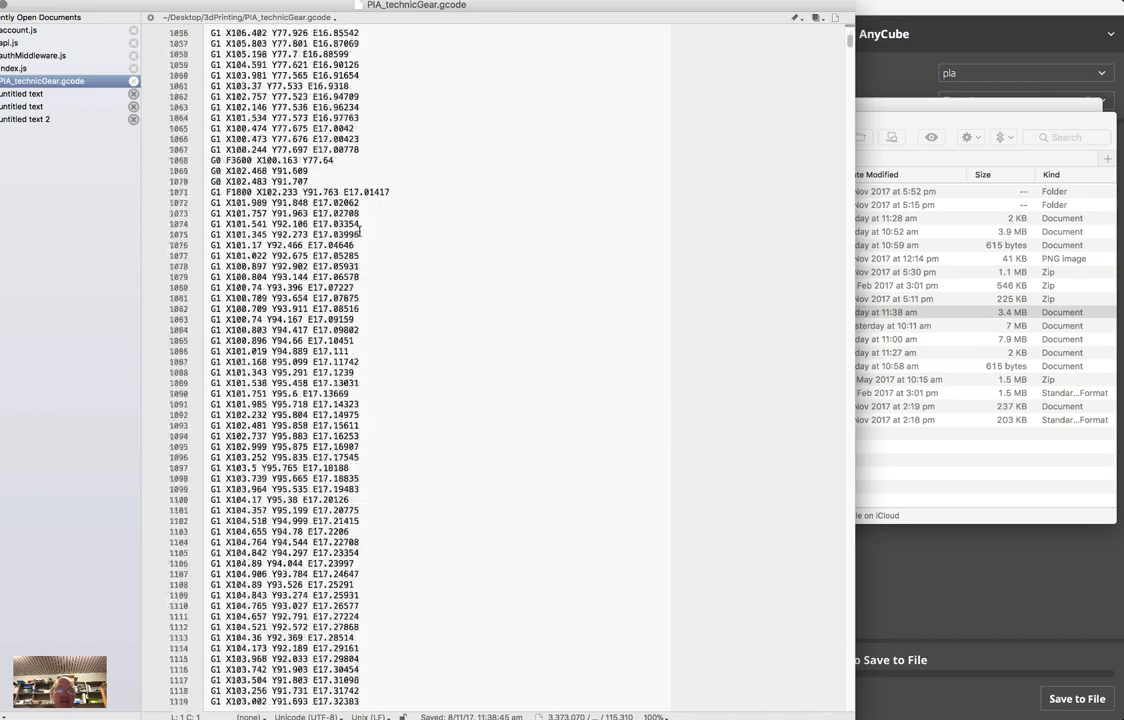
{"action": "left_click_drag", "start_coordinate": [842, 47], "coordinate": [849, 705]}
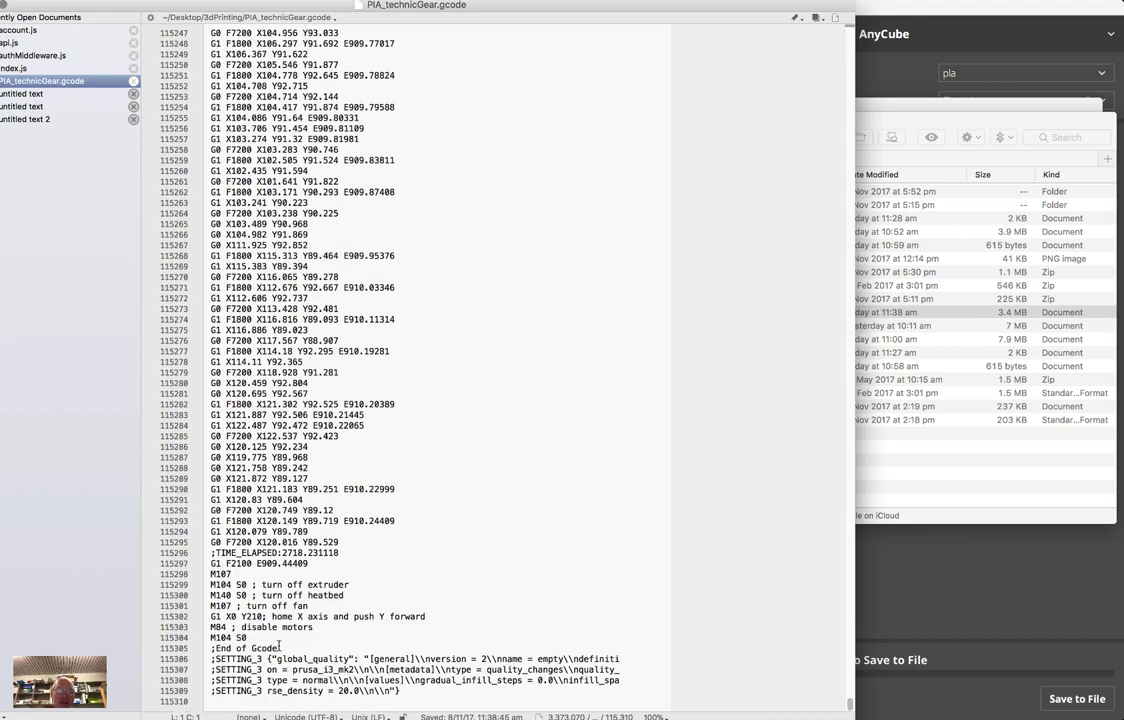
{"action": "left_click_drag", "start_coordinate": [279, 648], "coordinate": [210, 552]}
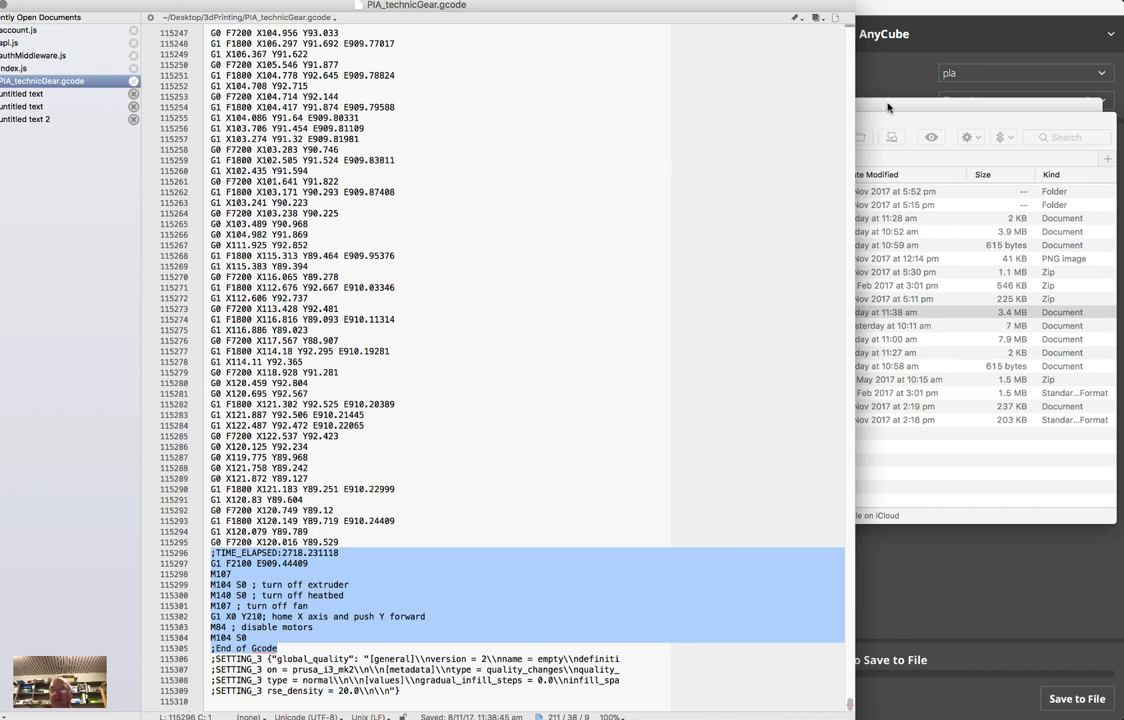
{"action": "key", "text": "super+Tab"}
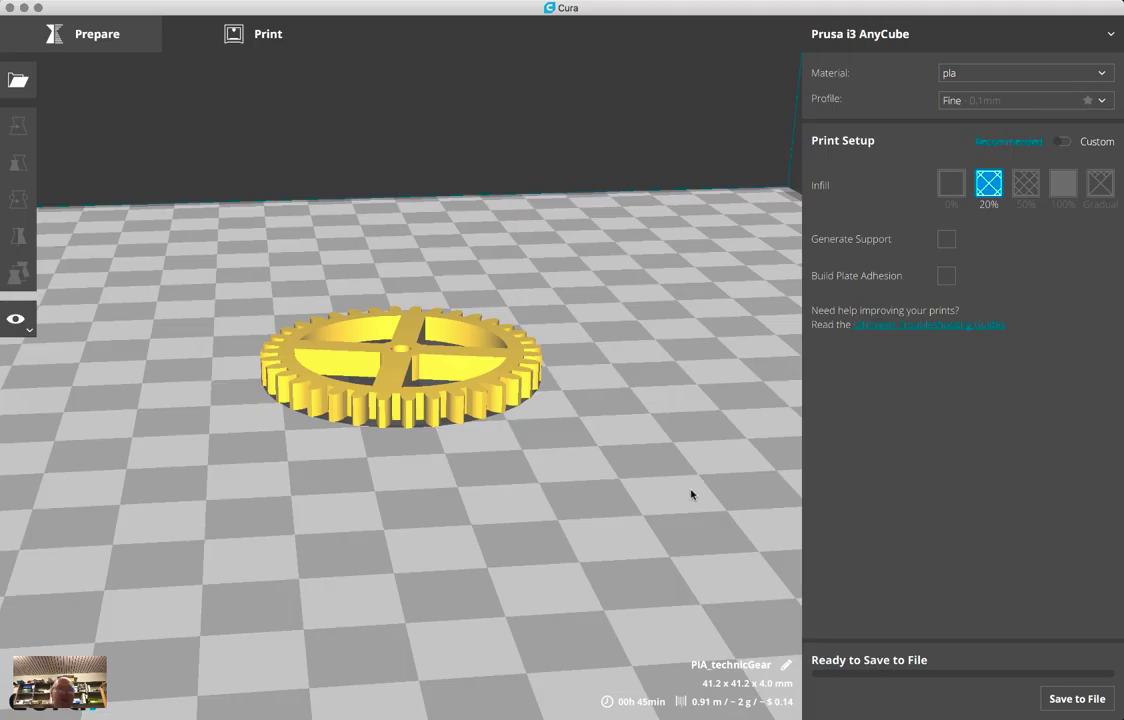